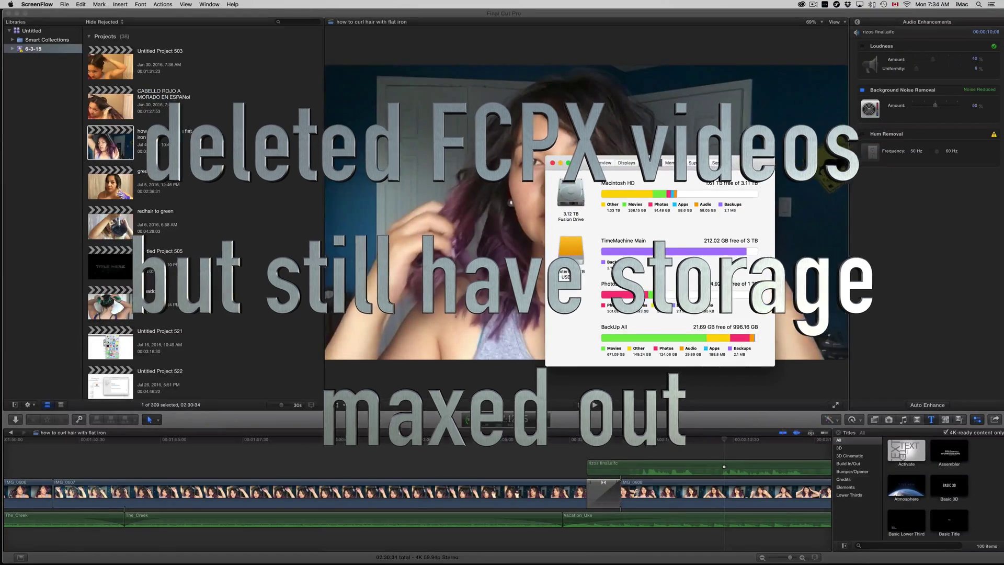
{"action": "left_click_drag", "start_coordinate": [740, 167], "coordinate": [743, 187]}
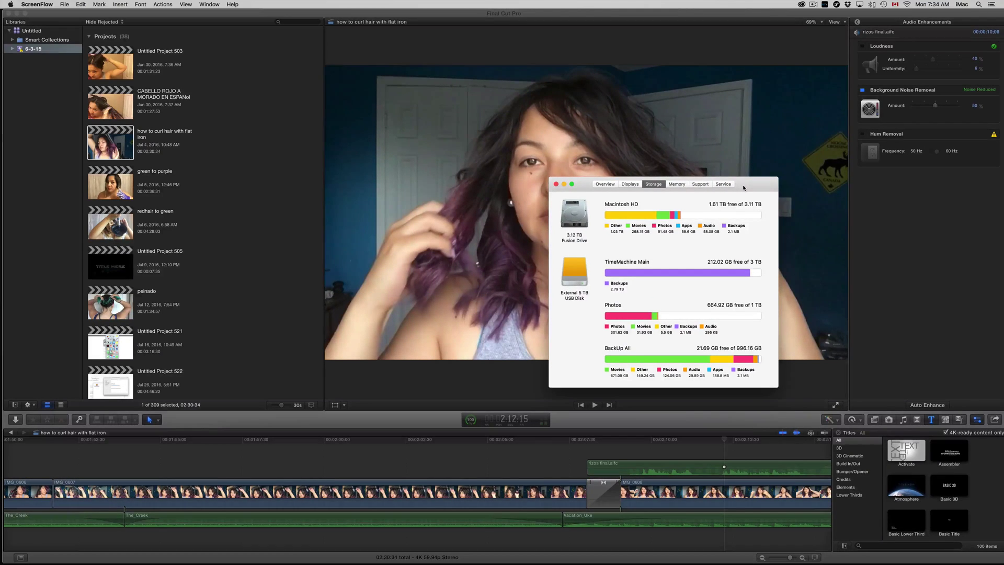
{"action": "left_click_drag", "start_coordinate": [744, 188], "coordinate": [746, 198]}
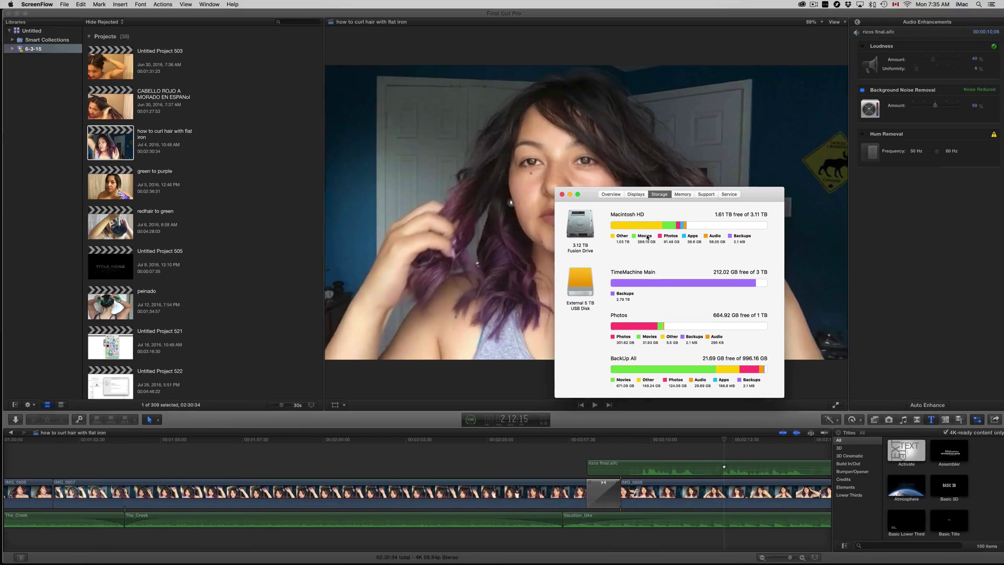
{"action": "left_click_drag", "start_coordinate": [754, 201], "coordinate": [721, 175]}
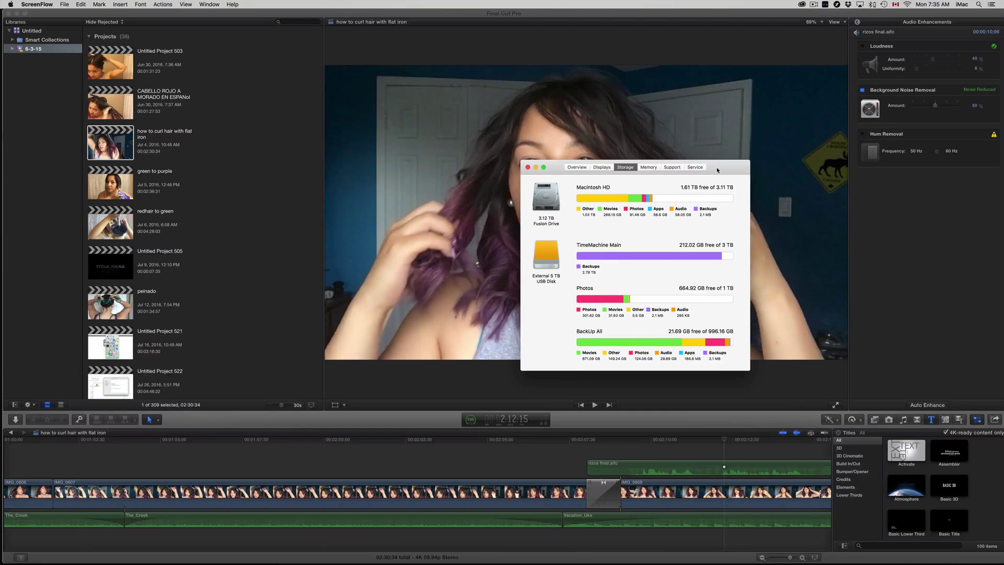
Step: Switch to the Finder window and open the Movies folder in the home folder
{"action": "key", "text": "ctrl+Up"}
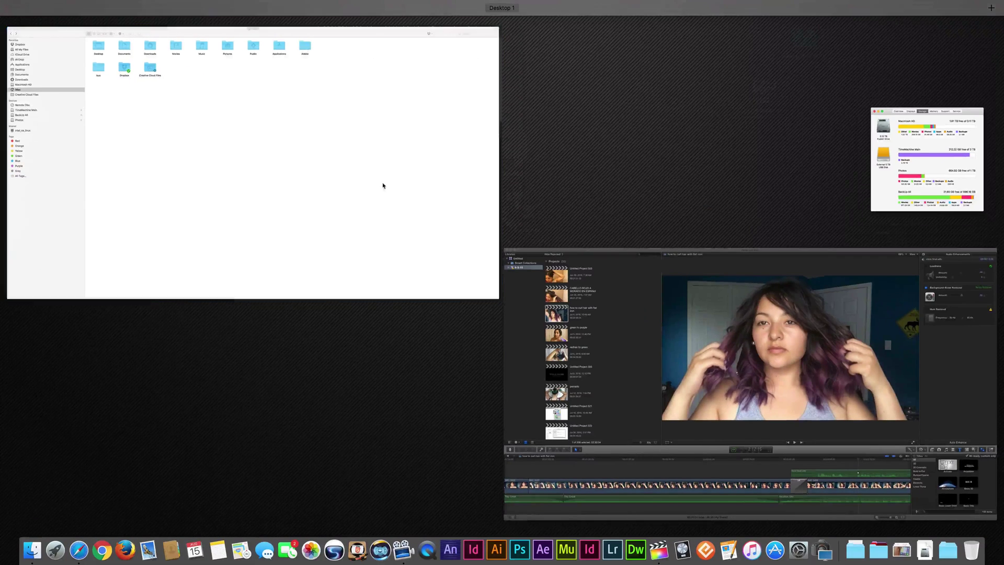
{"action": "left_click", "coordinate": [385, 50]}
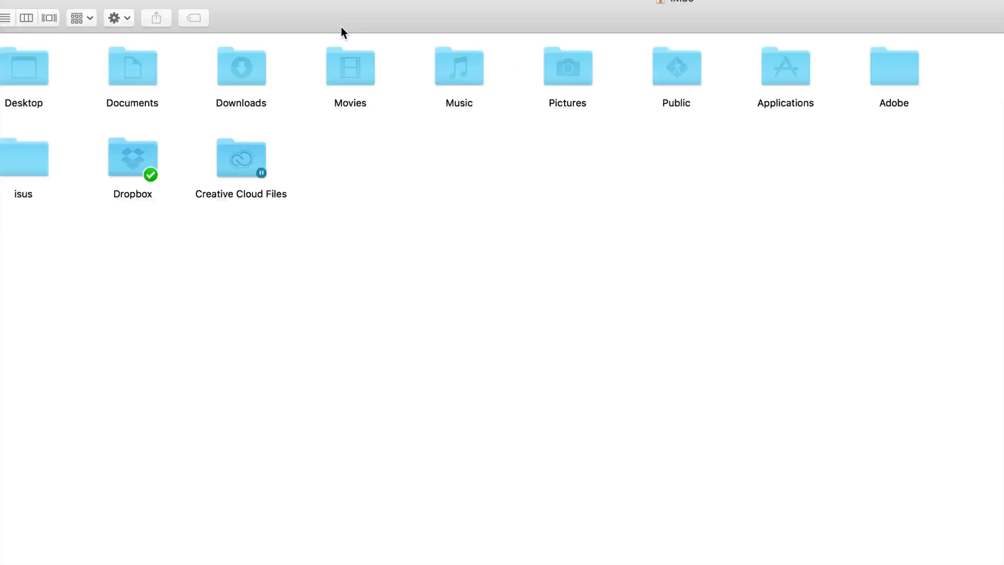
{"action": "double_click", "coordinate": [354, 71]}
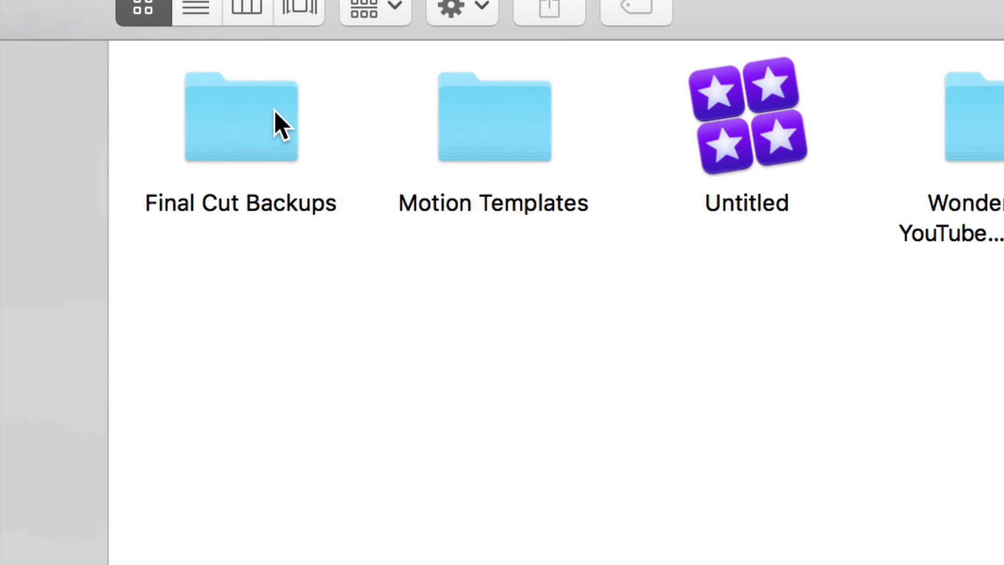
Step: Bring the storage overview window to the front and close it
{"action": "key", "text": "ctrl+Up"}
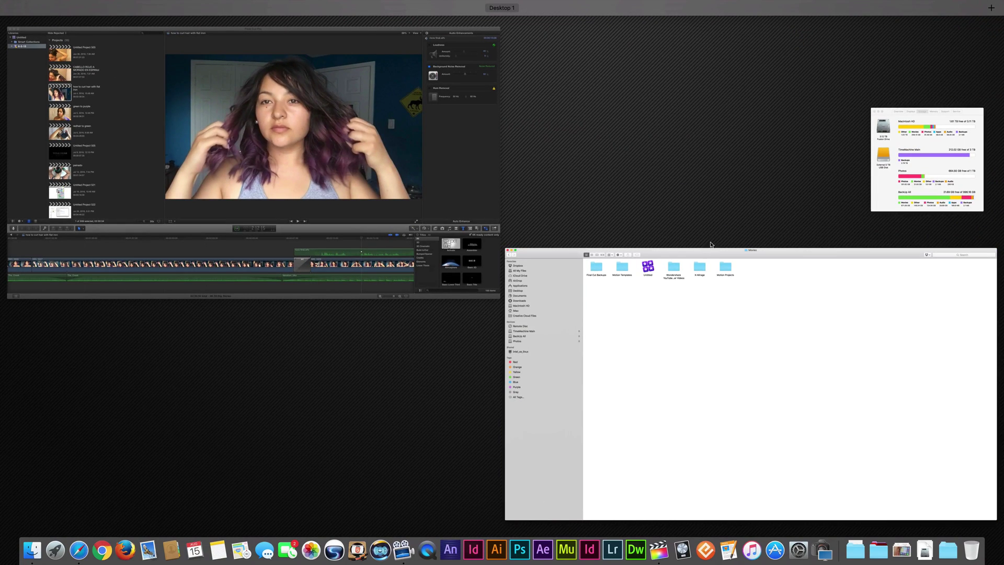
{"action": "left_click", "coordinate": [629, 200]}
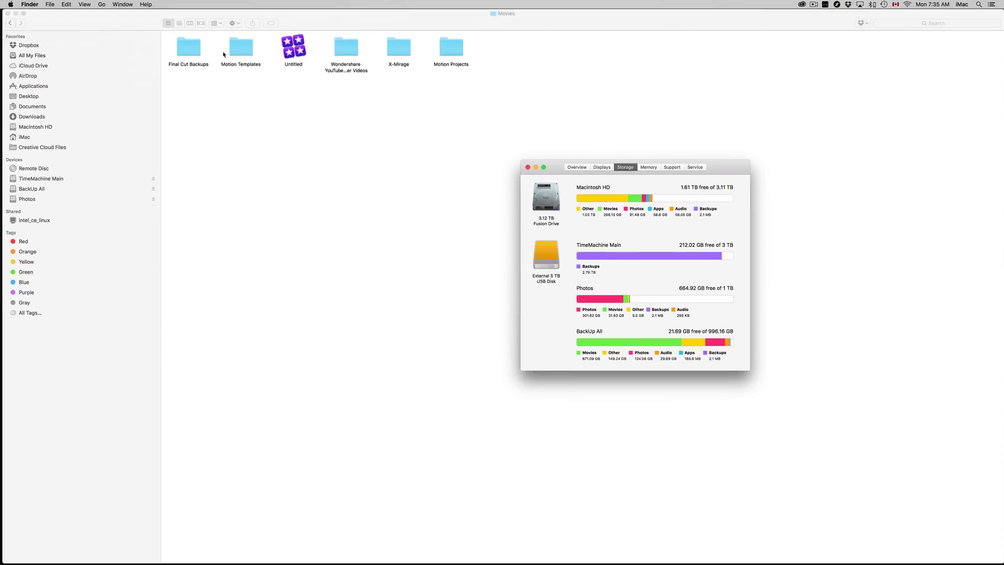
{"action": "key", "text": "super+w"}
Step: Open the Untitled folder inside Final Cut Backups to view the library backups
{"action": "left_click", "coordinate": [187, 46]}
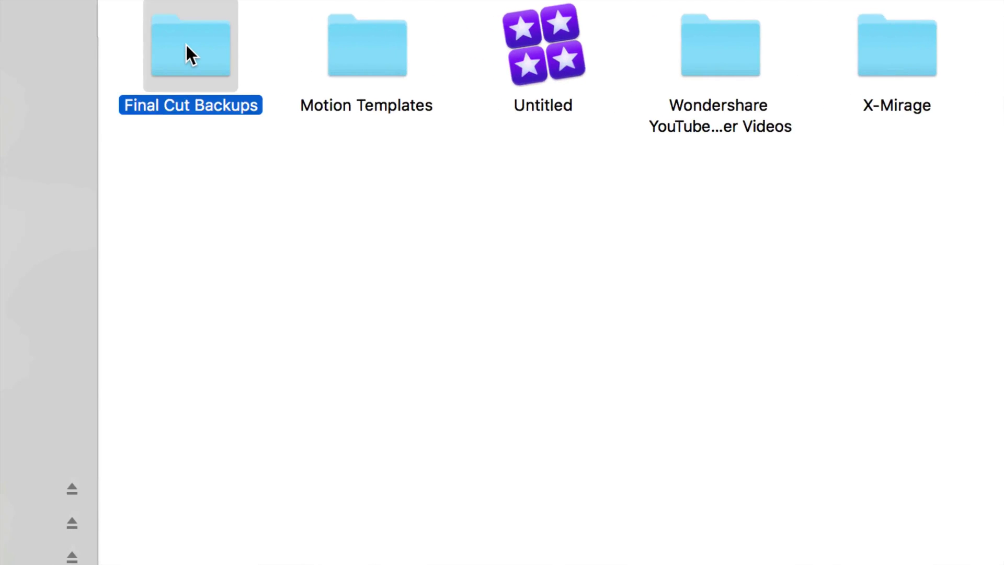
{"action": "double_click", "coordinate": [186, 50]}
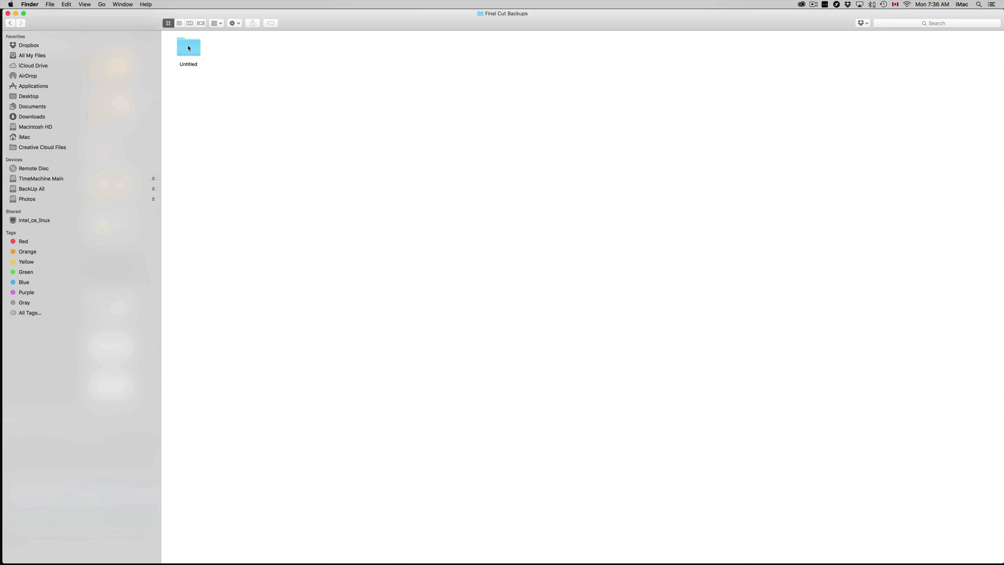
{"action": "double_click", "coordinate": [187, 50]}
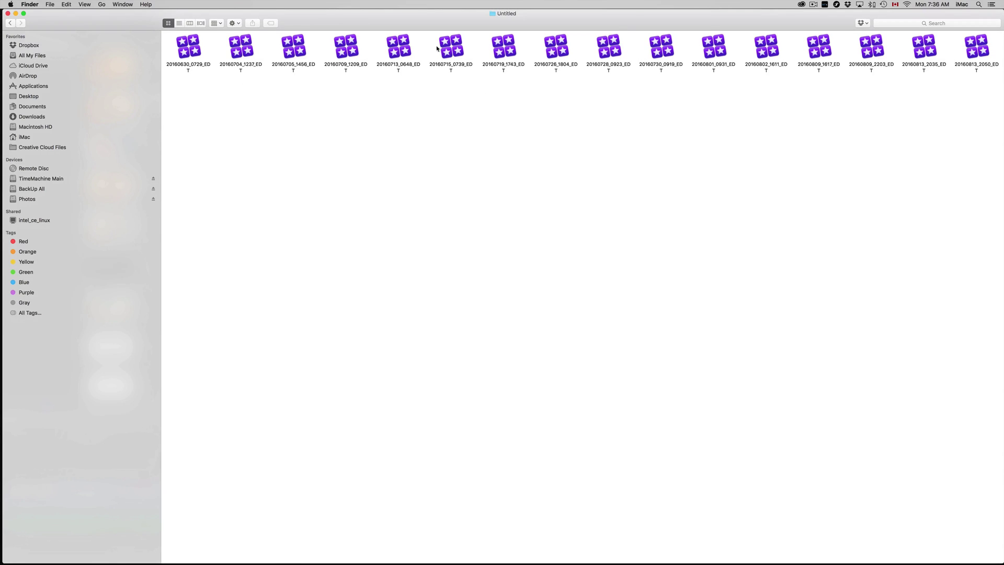
Step: Show the package contents of the 20160730_0919_EDT backup and inspect Untitled Project 531 in its 6-3-15 folder
{"action": "right_click", "coordinate": [664, 51]}
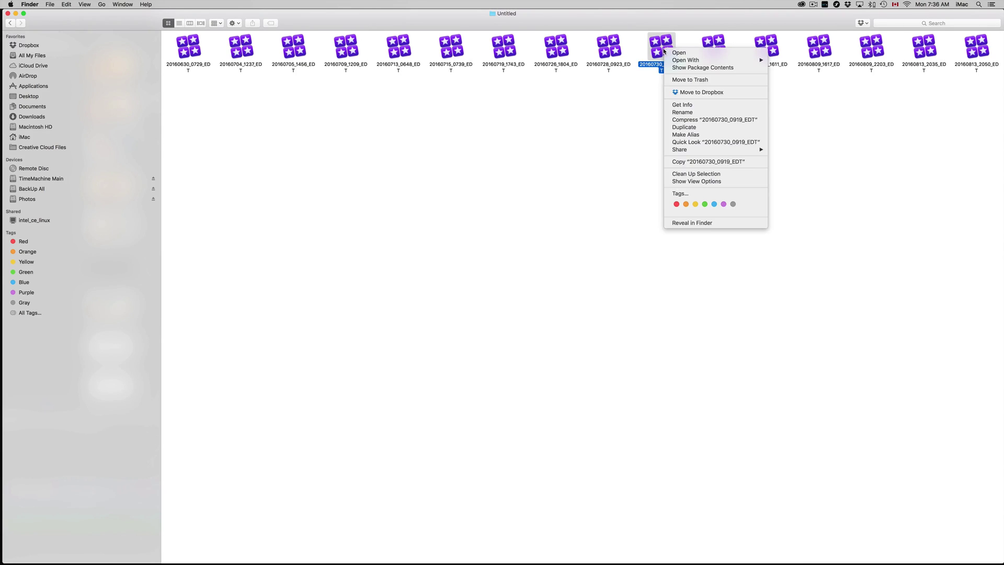
{"action": "left_click", "coordinate": [708, 68]}
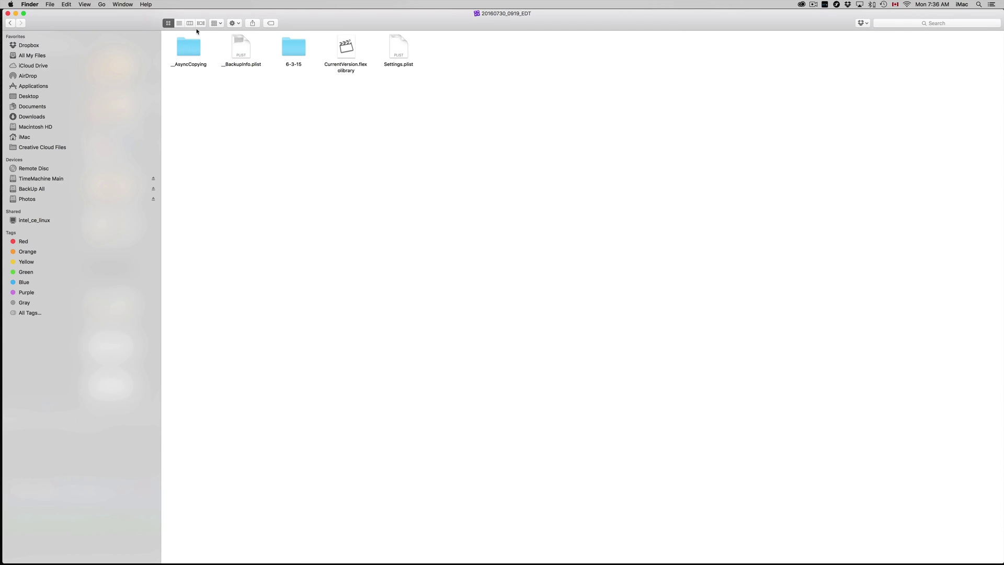
{"action": "double_click", "coordinate": [293, 48]}
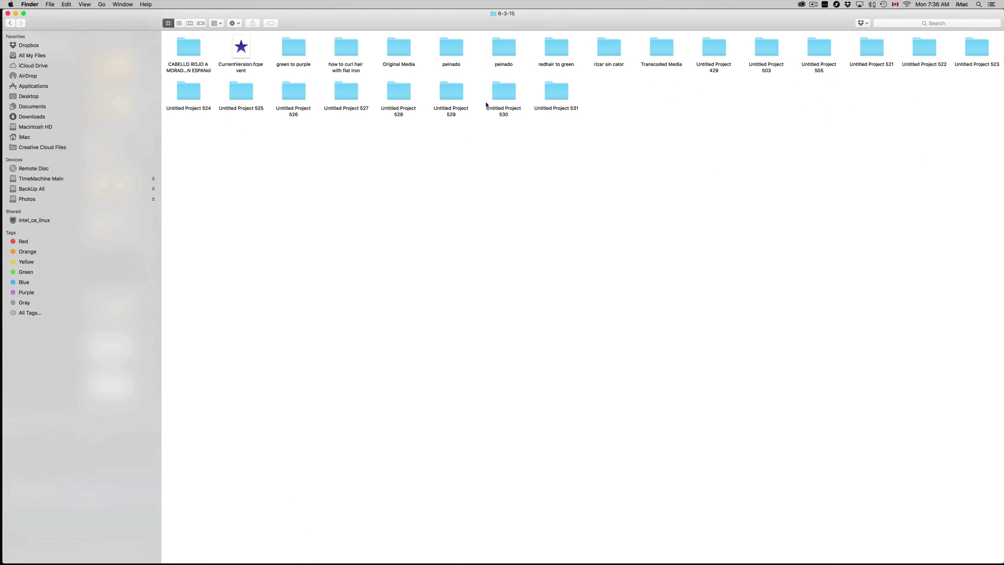
{"action": "double_click", "coordinate": [553, 90]}
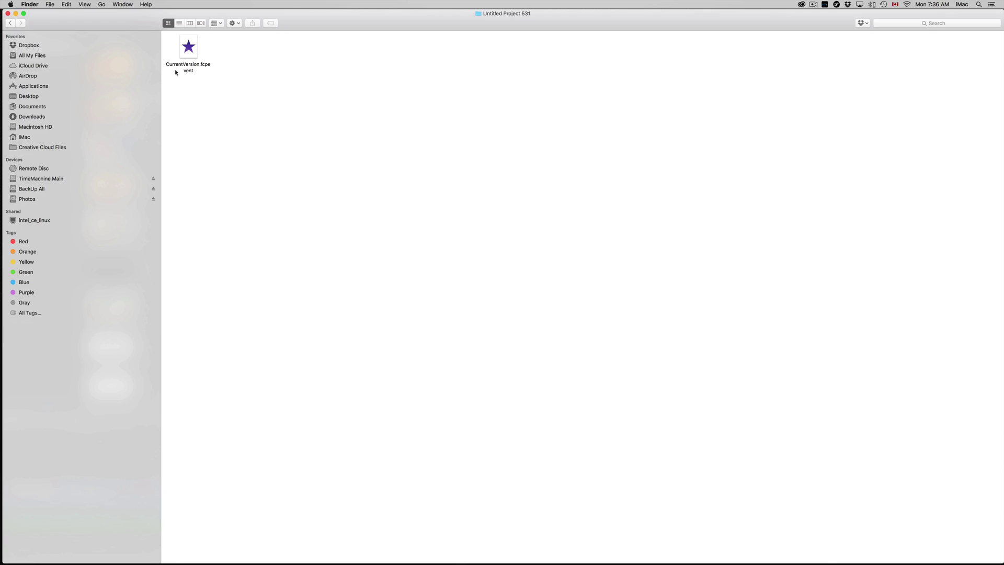
Step: Go back from the project folder through the backup folders and Movies to the iMac home folder
{"action": "left_click", "coordinate": [10, 23]}
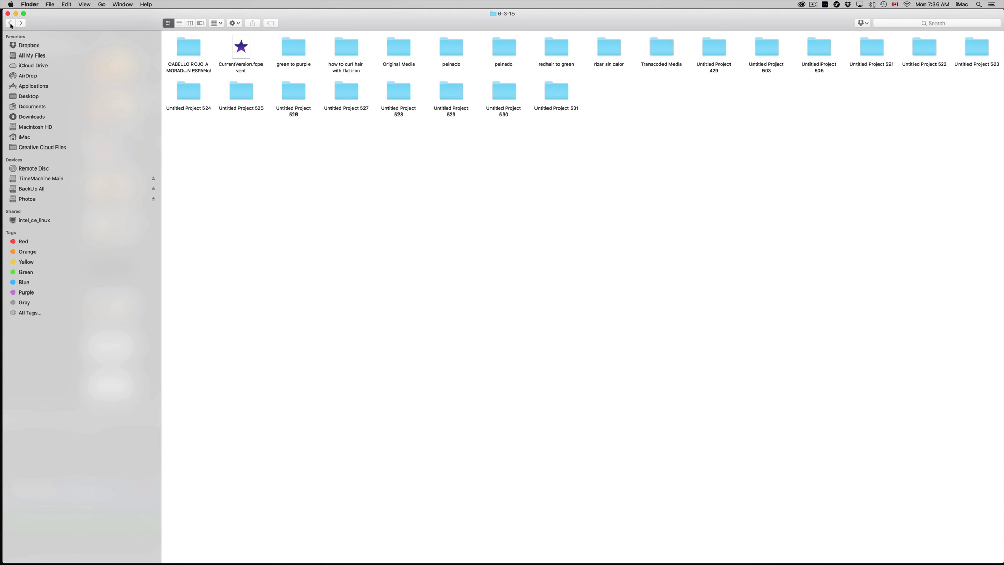
{"action": "left_click", "coordinate": [10, 24]}
{"action": "left_click", "coordinate": [10, 23]}
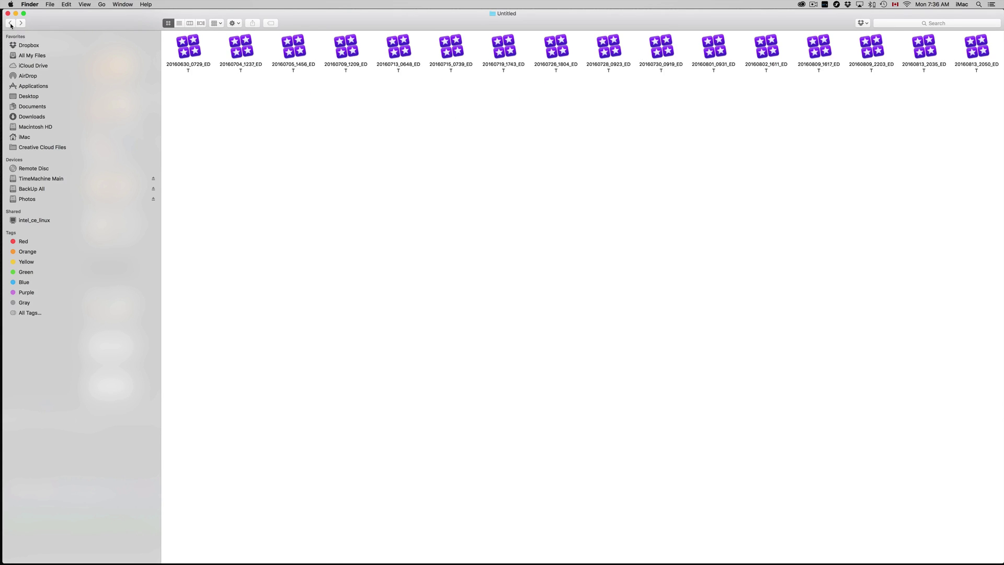
{"action": "left_click", "coordinate": [10, 23]}
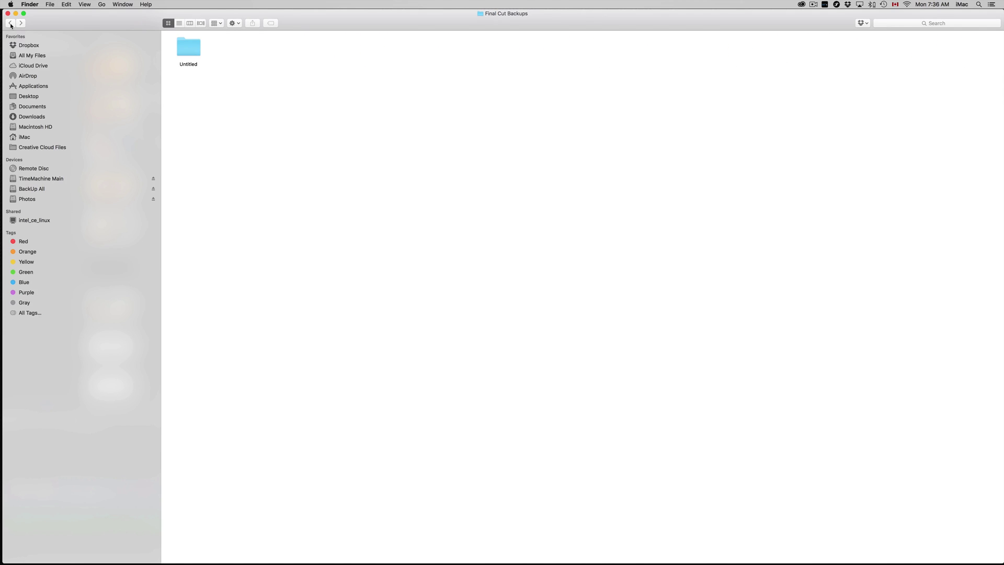
{"action": "left_click", "coordinate": [10, 24]}
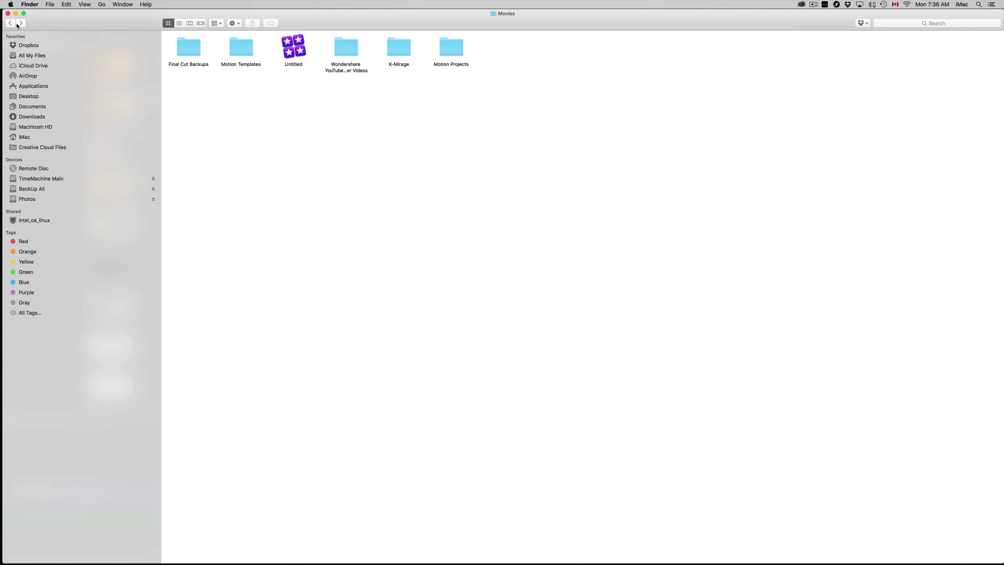
{"action": "left_click", "coordinate": [11, 24]}
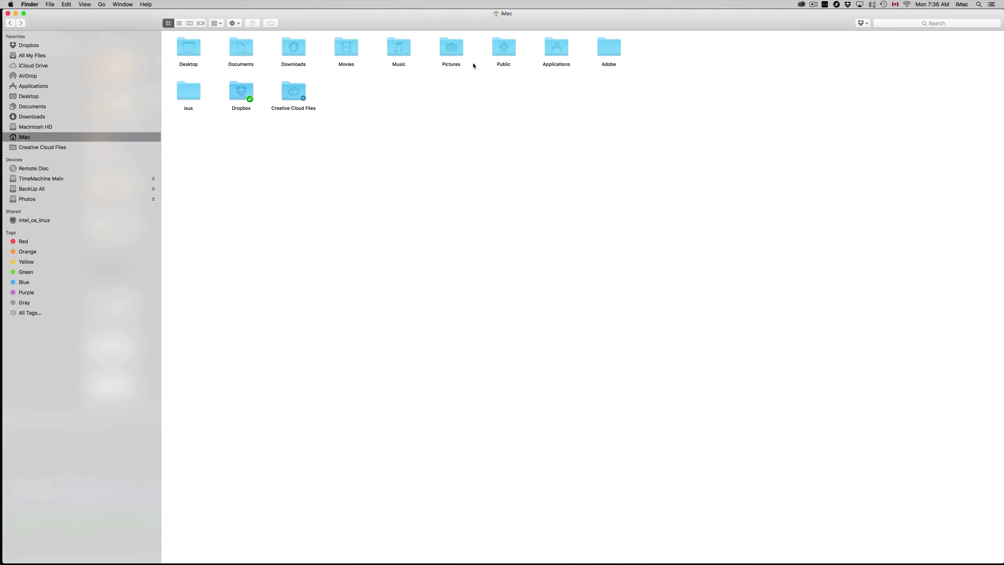
Step: Move the Untitled folder inside Movies > Final Cut Backups to the Trash
{"action": "double_click", "coordinate": [351, 54]}
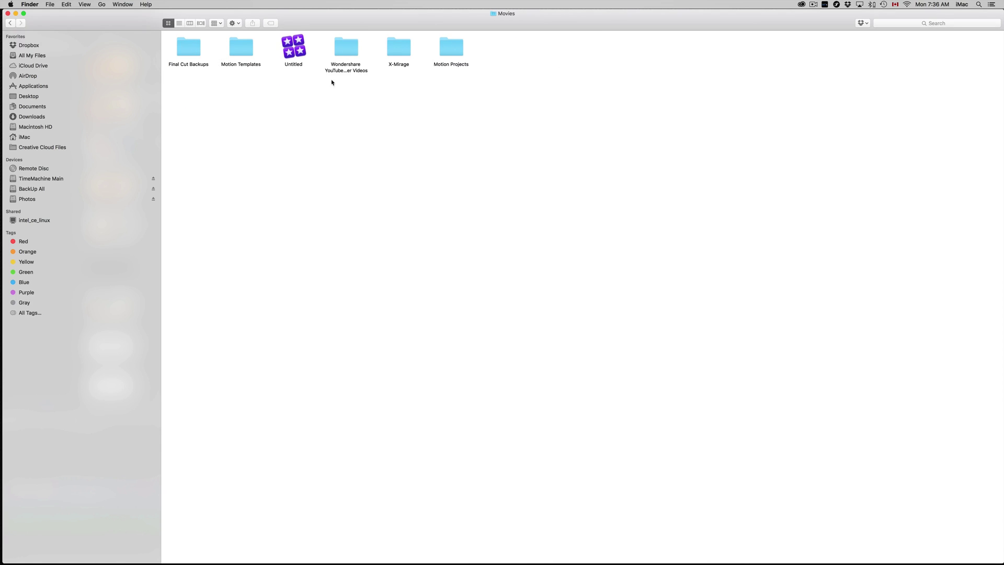
{"action": "double_click", "coordinate": [193, 51]}
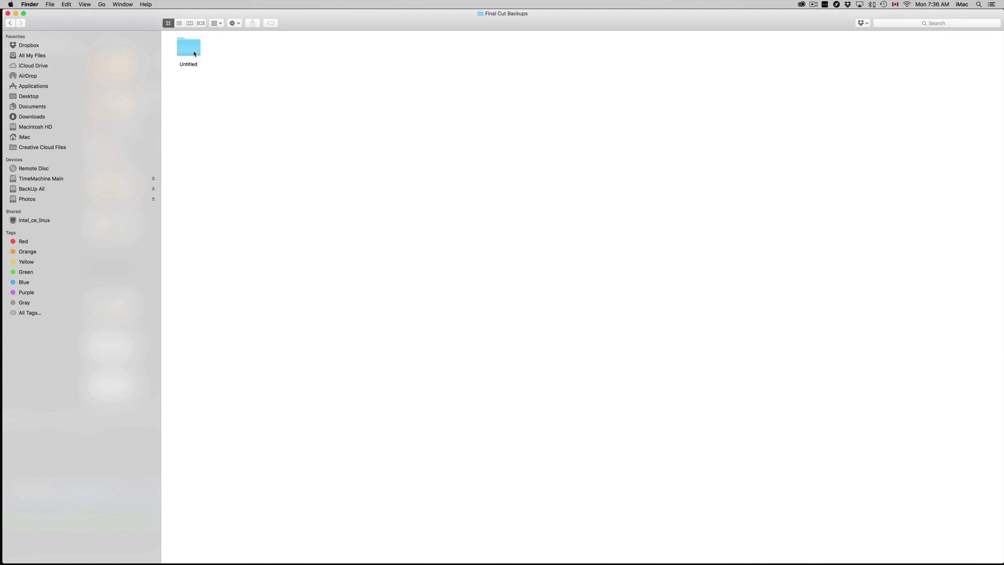
{"action": "right_click", "coordinate": [190, 49]}
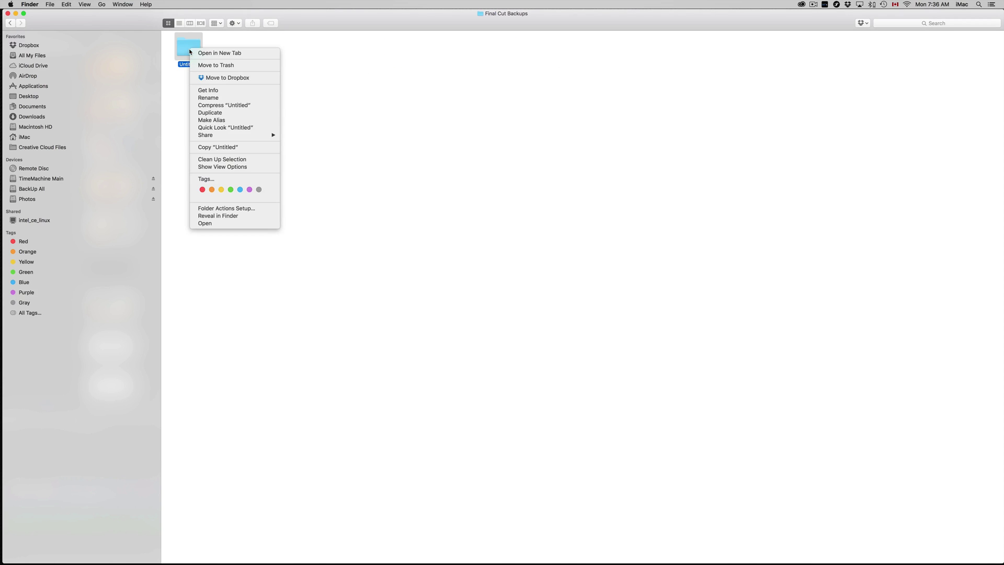
{"action": "left_click", "coordinate": [231, 65]}
{"action": "mouse_move", "coordinate": [795, 562]}
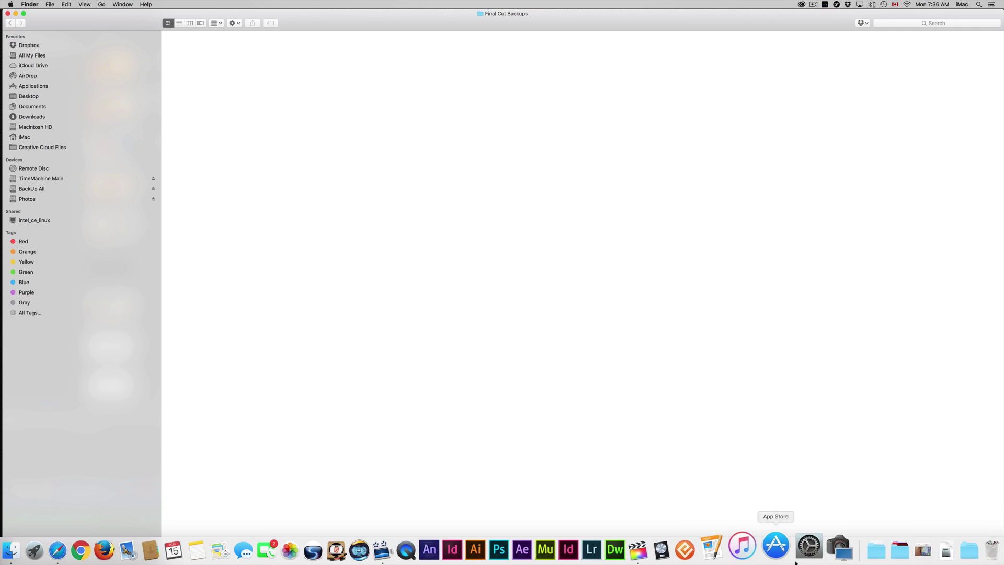
{"action": "right_click", "coordinate": [971, 546]}
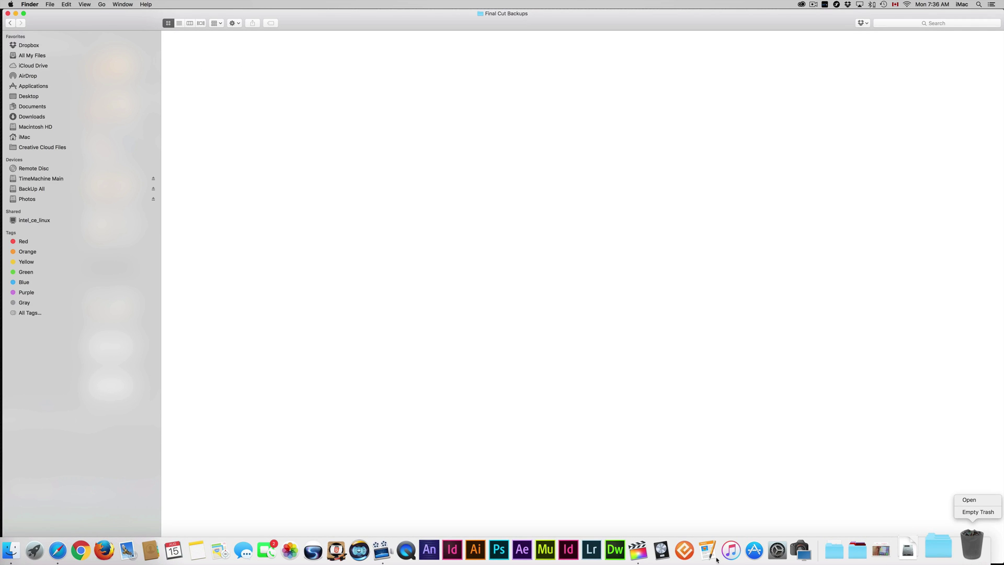
{"action": "left_click", "coordinate": [714, 441]}
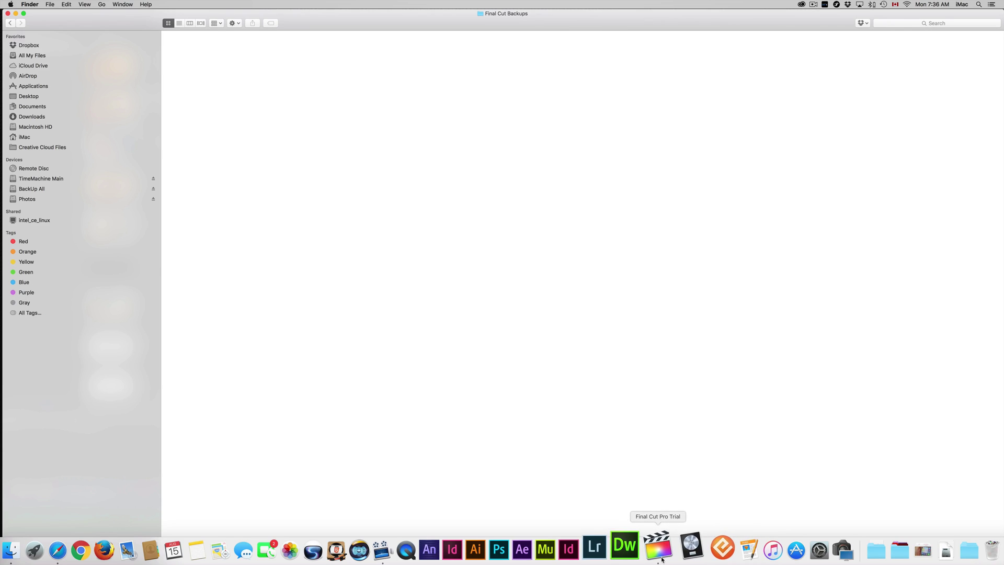
Step: Quit Final Cut Pro and permanently empty the Trash
{"action": "right_click", "coordinate": [661, 558]}
{"action": "left_click", "coordinate": [674, 511]}
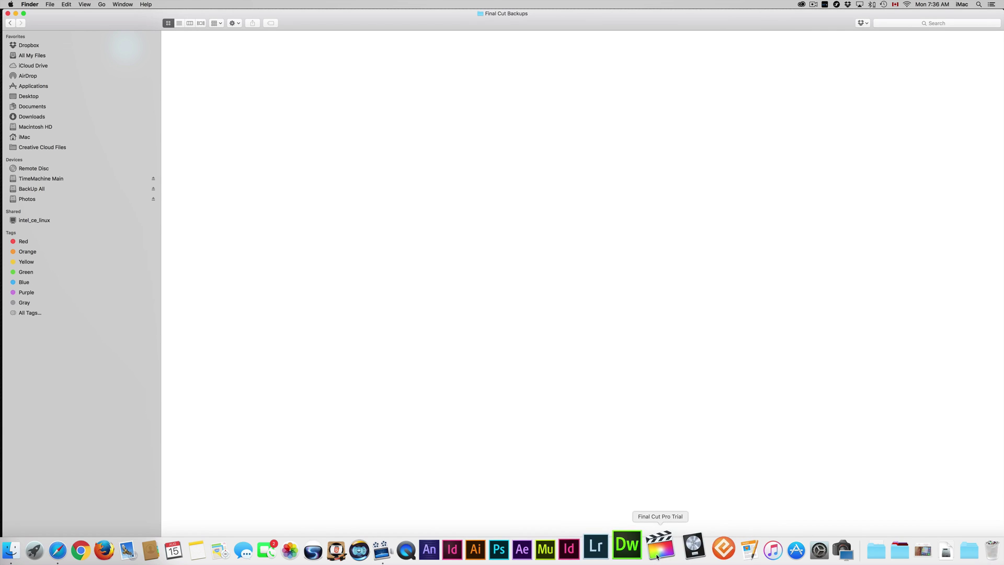
{"action": "right_click", "coordinate": [972, 546]}
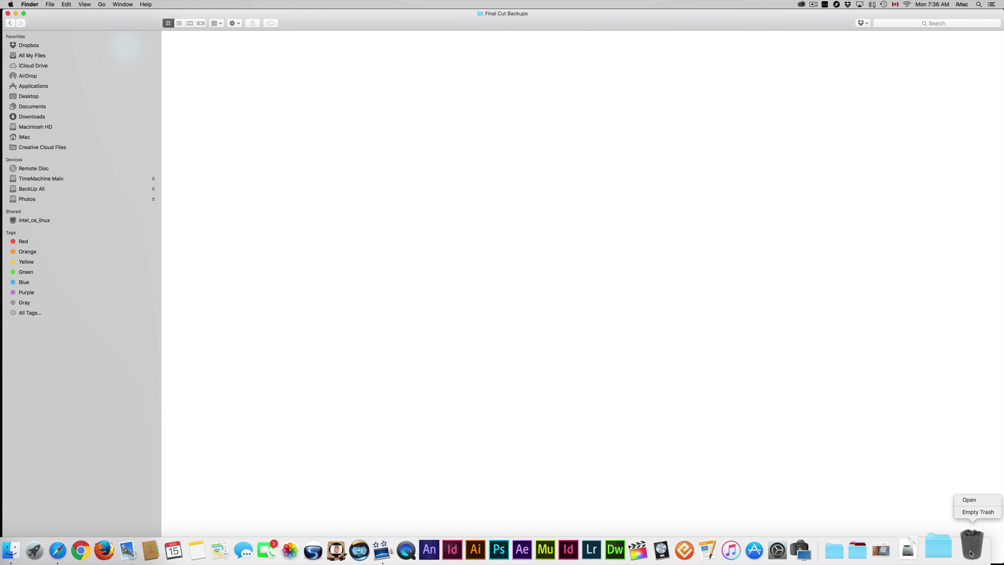
{"action": "left_click", "coordinate": [978, 512]}
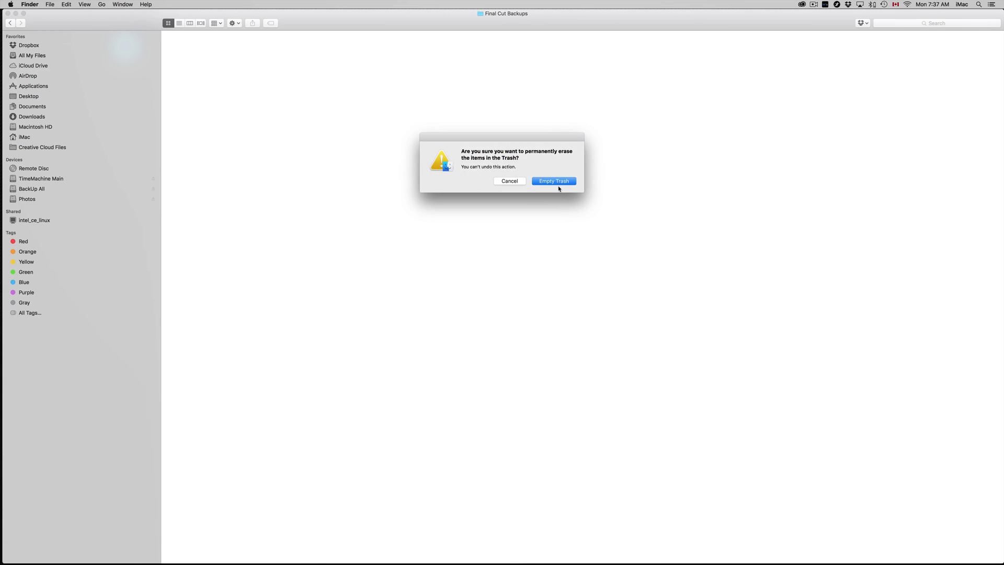
{"action": "left_click", "coordinate": [558, 181]}
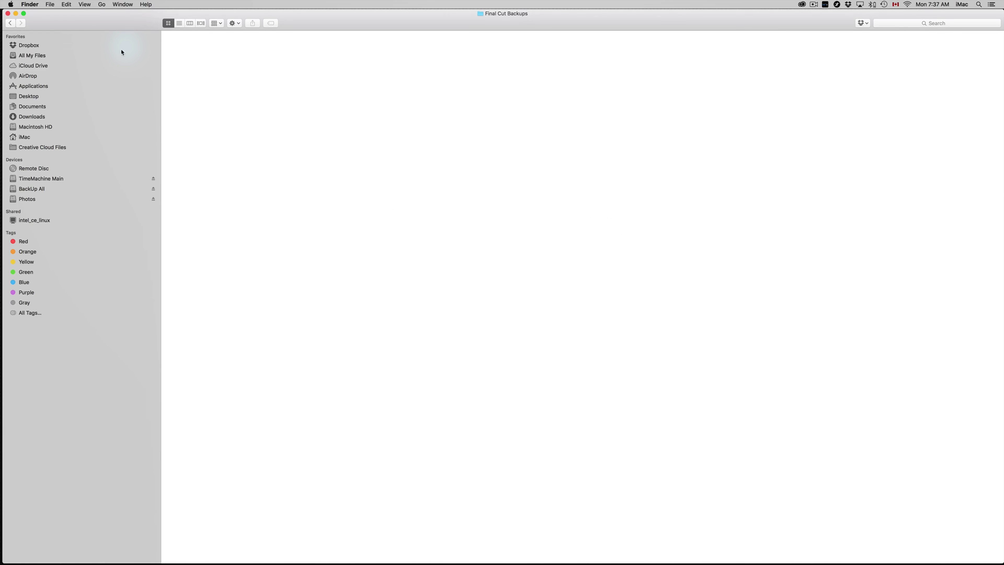
Step: Return to the Movies folder and show the package contents of the Untitled library
{"action": "left_click", "coordinate": [9, 23]}
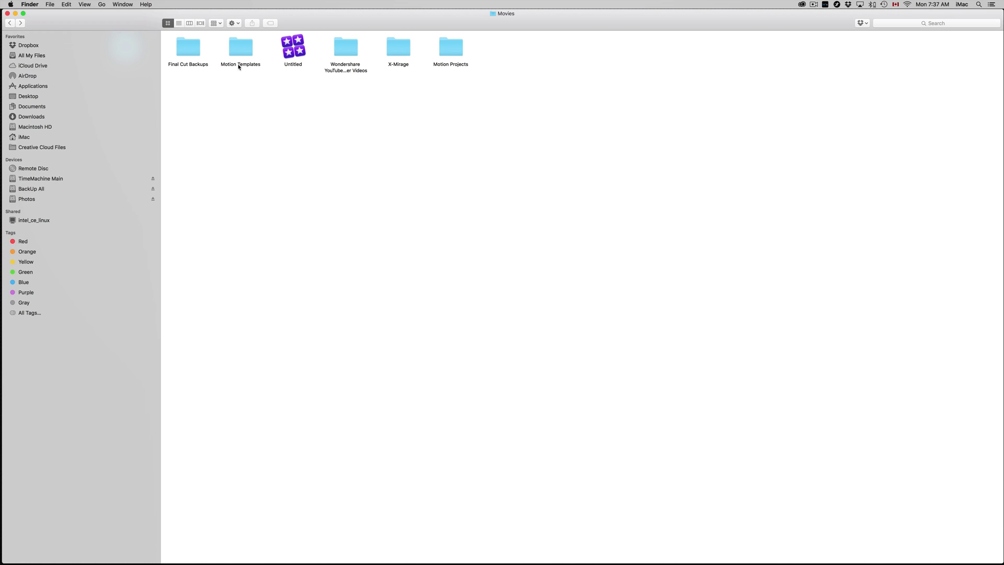
{"action": "right_click", "coordinate": [299, 53]}
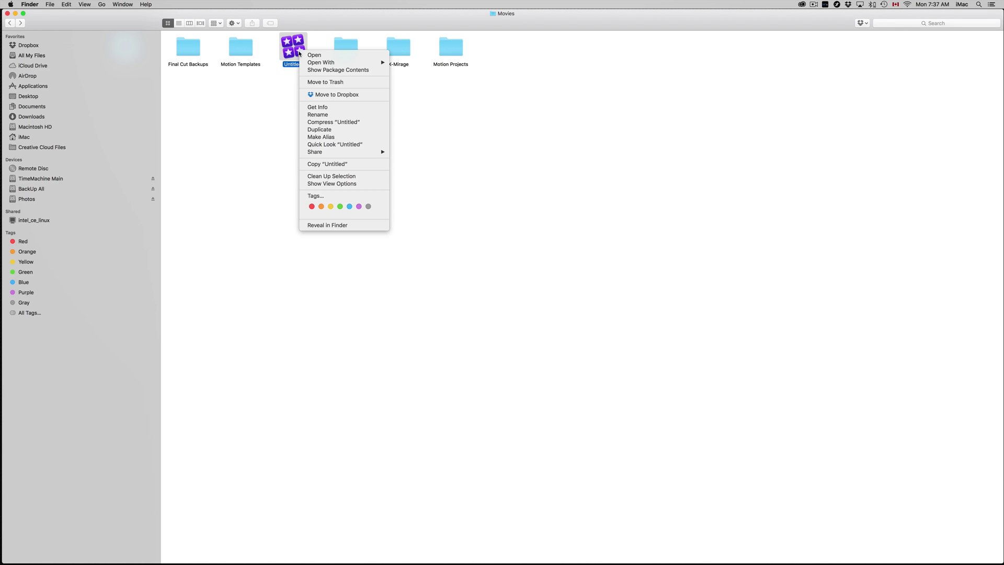
{"action": "left_click", "coordinate": [290, 58]}
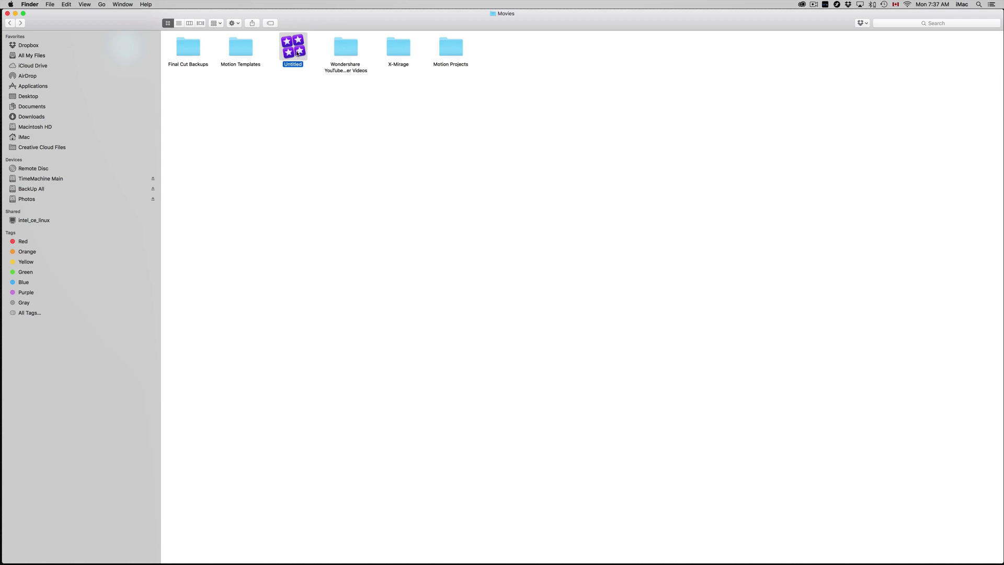
{"action": "right_click", "coordinate": [293, 53]}
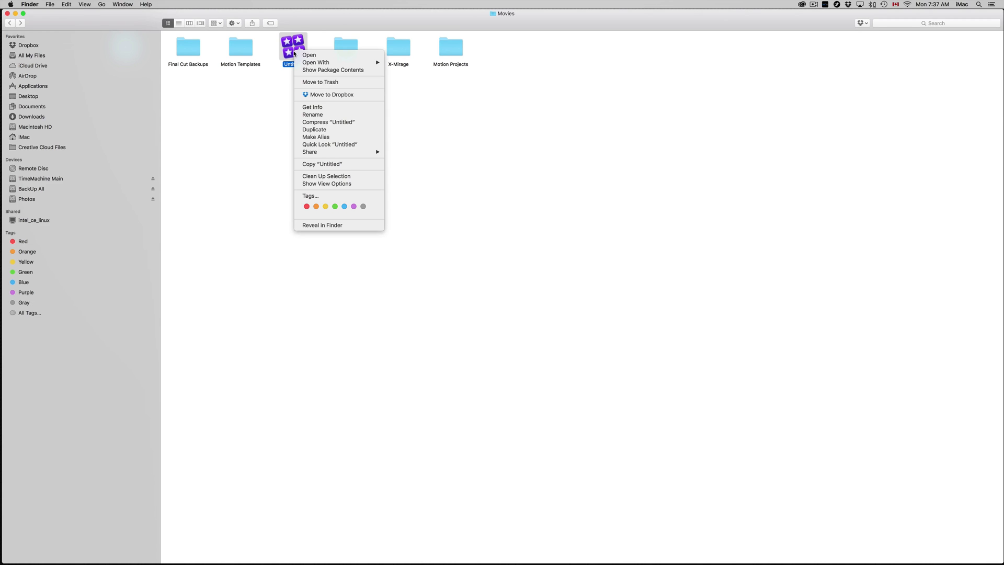
{"action": "left_click", "coordinate": [318, 70]}
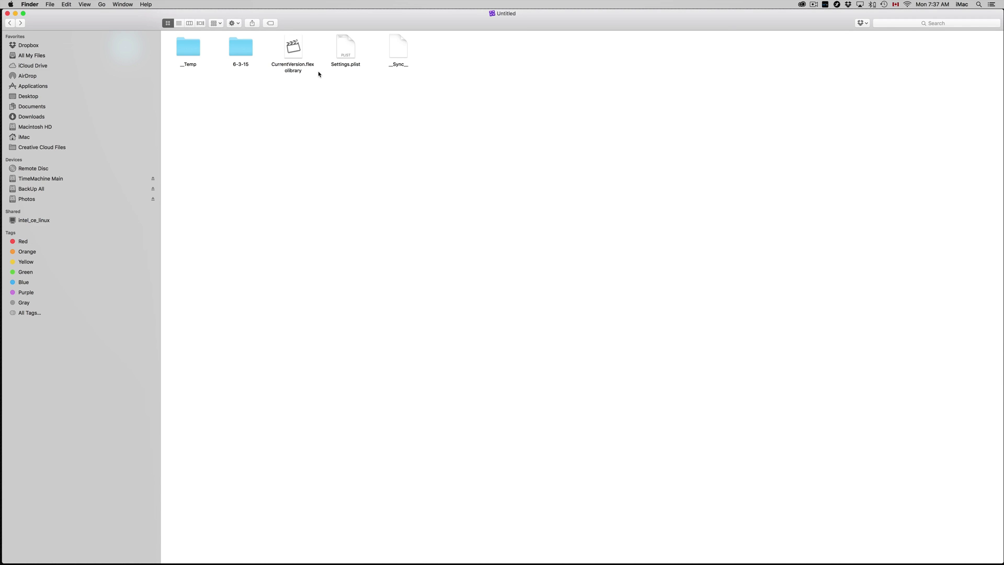
Step: Open the 6-3-15 event folder and examine the contents of Transcoded Media > High Quality Media and of Shared Items
{"action": "double_click", "coordinate": [242, 49]}
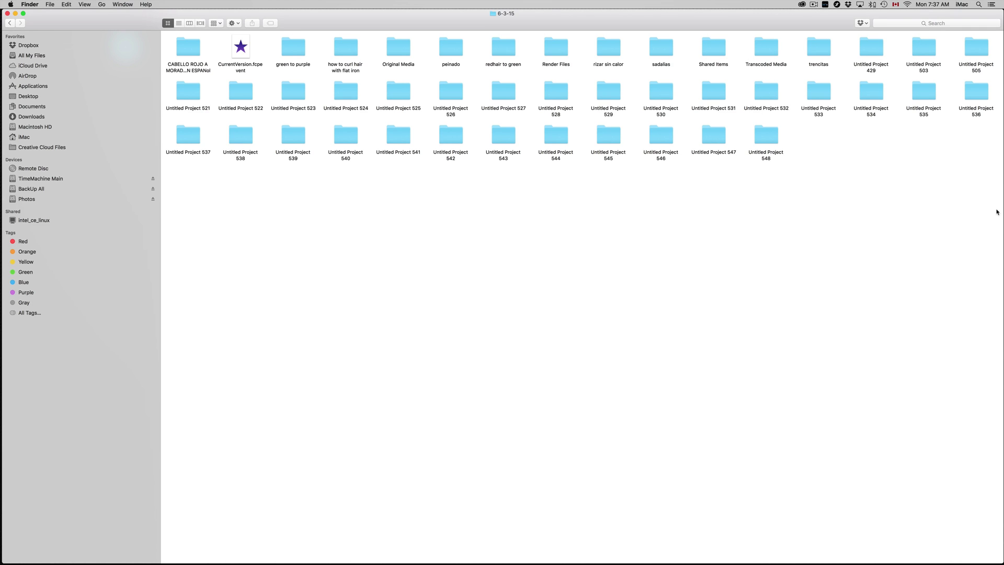
{"action": "left_click_drag", "start_coordinate": [986, 210], "coordinate": [175, 45]}
{"action": "left_click", "coordinate": [814, 211]}
{"action": "double_click", "coordinate": [748, 60]}
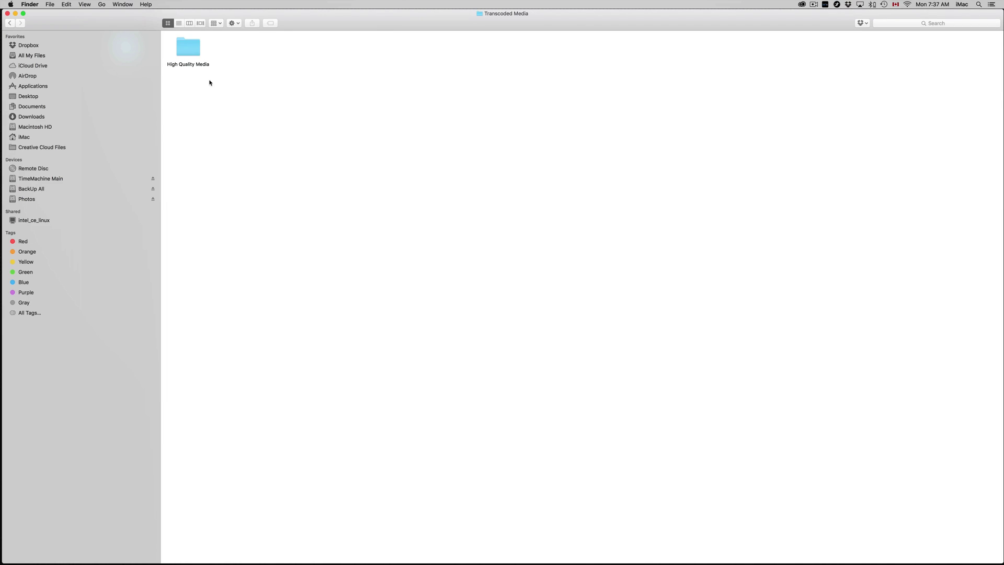
{"action": "double_click", "coordinate": [188, 49]}
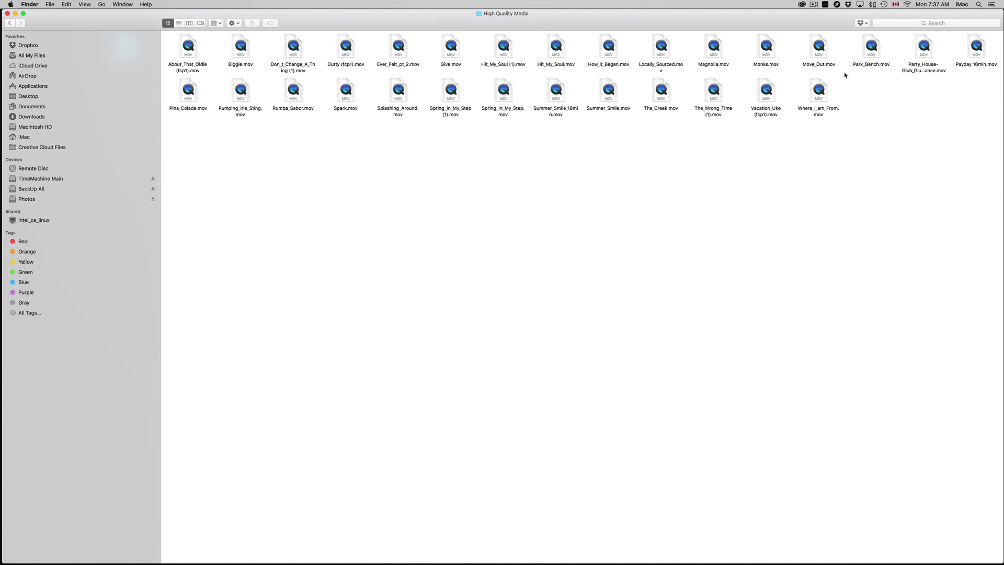
{"action": "left_click", "coordinate": [9, 23]}
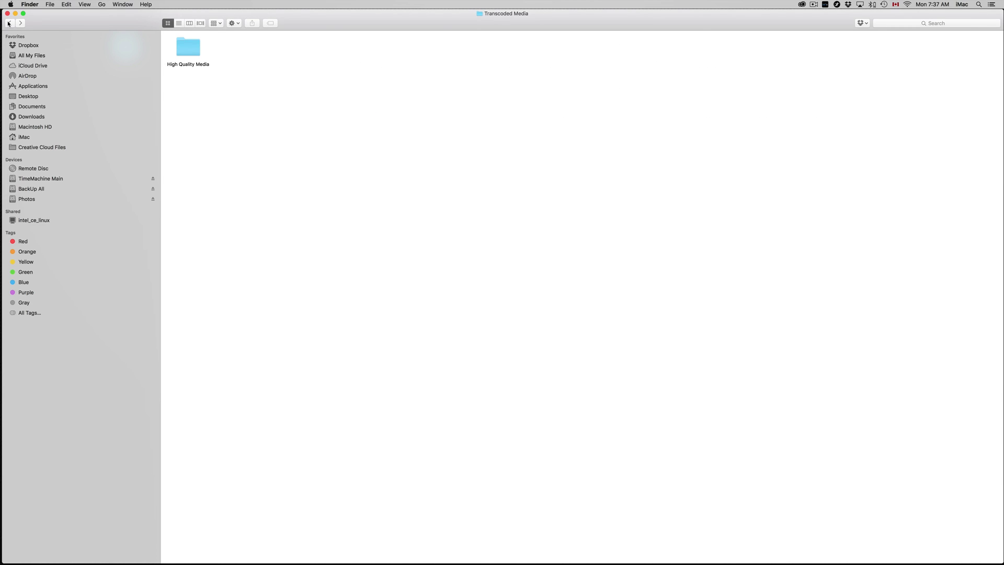
{"action": "left_click", "coordinate": [9, 23]}
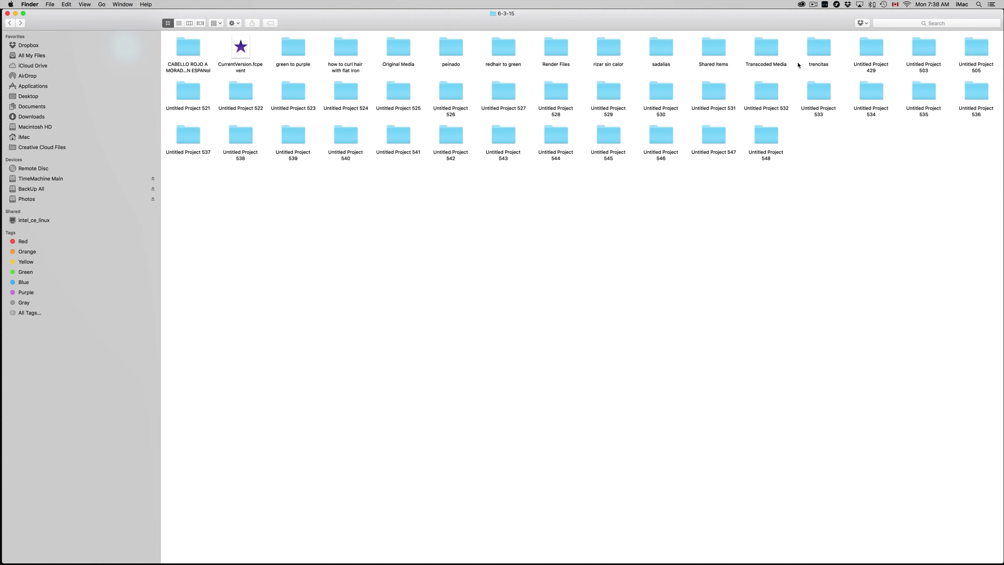
{"action": "double_click", "coordinate": [711, 50]}
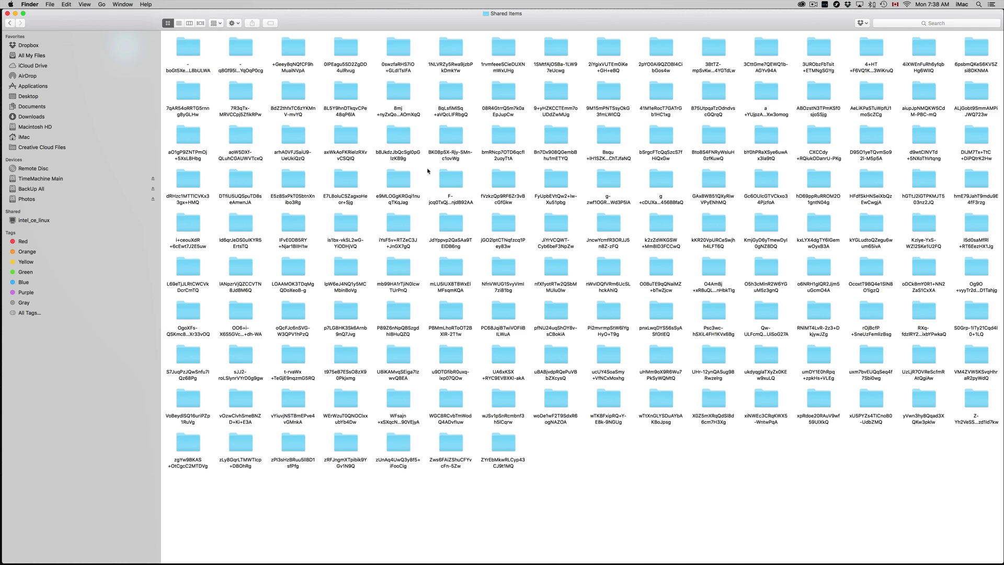
{"action": "left_click", "coordinate": [9, 24]}
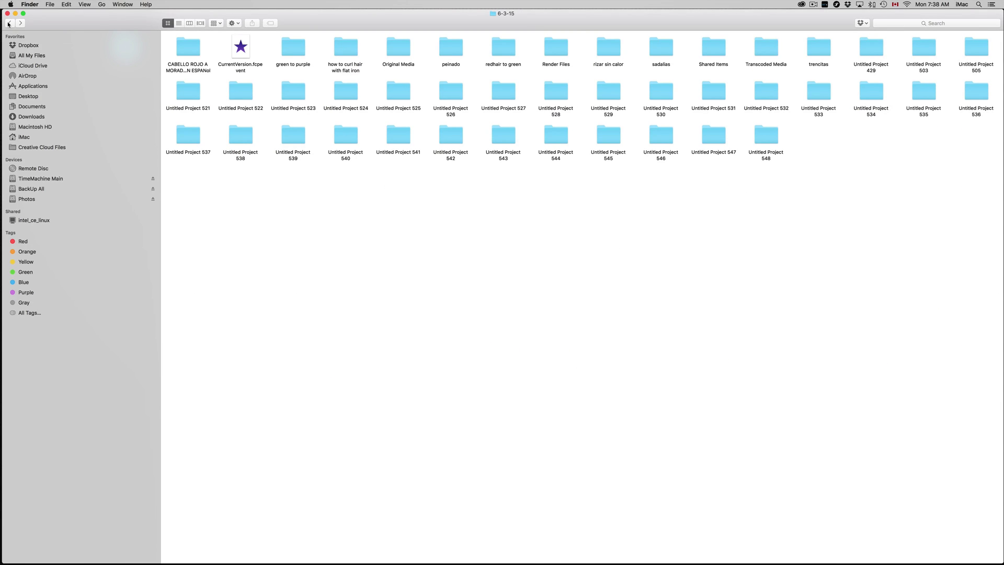
Step: Move all the Untitled Project folders, numbered 429 to 548, from the 6-3-15 folder to the Trash
{"action": "left_click_drag", "start_coordinate": [832, 194], "coordinate": [183, 90]}
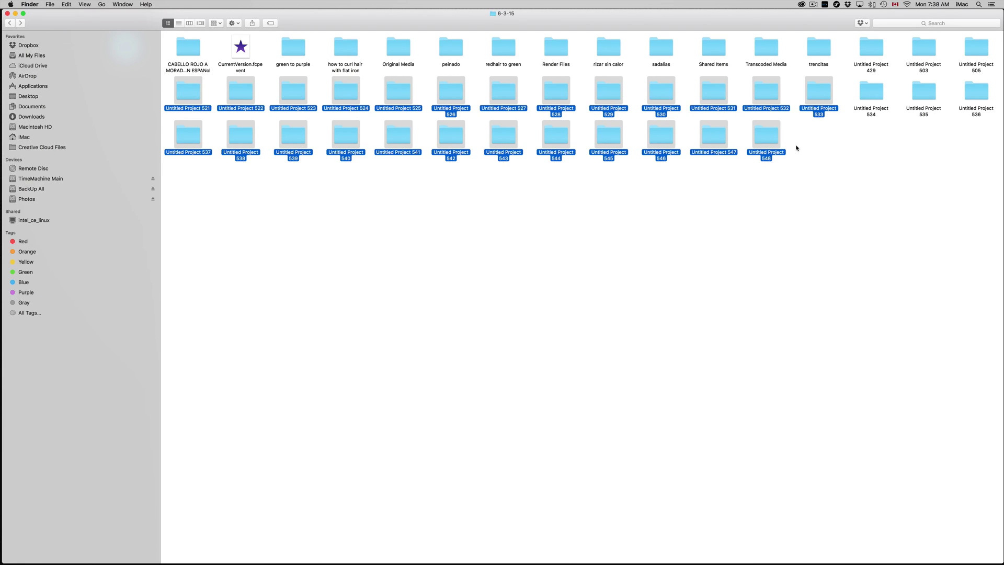
{"action": "key", "text": "super+BackSpace"}
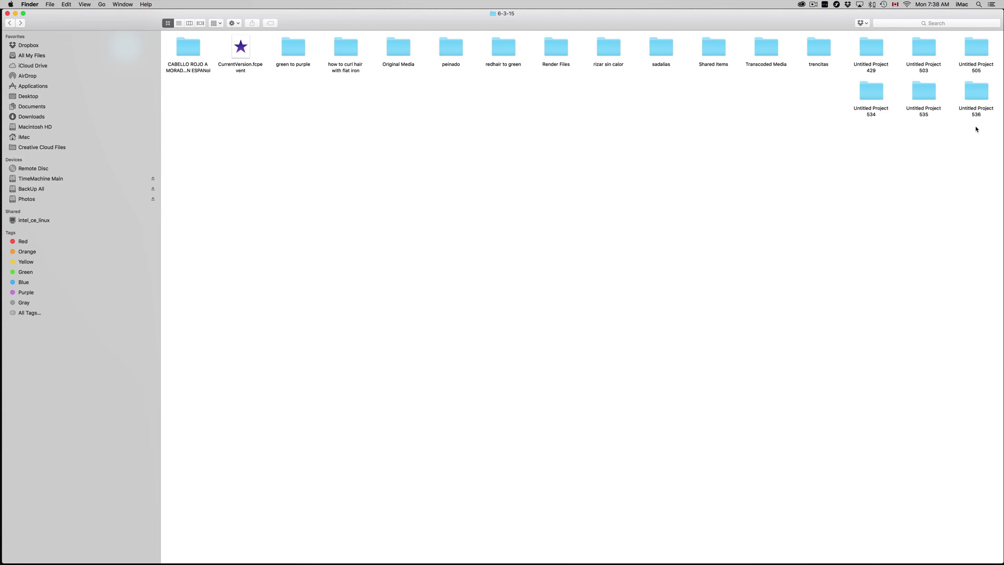
{"action": "left_click_drag", "start_coordinate": [978, 129], "coordinate": [867, 51]}
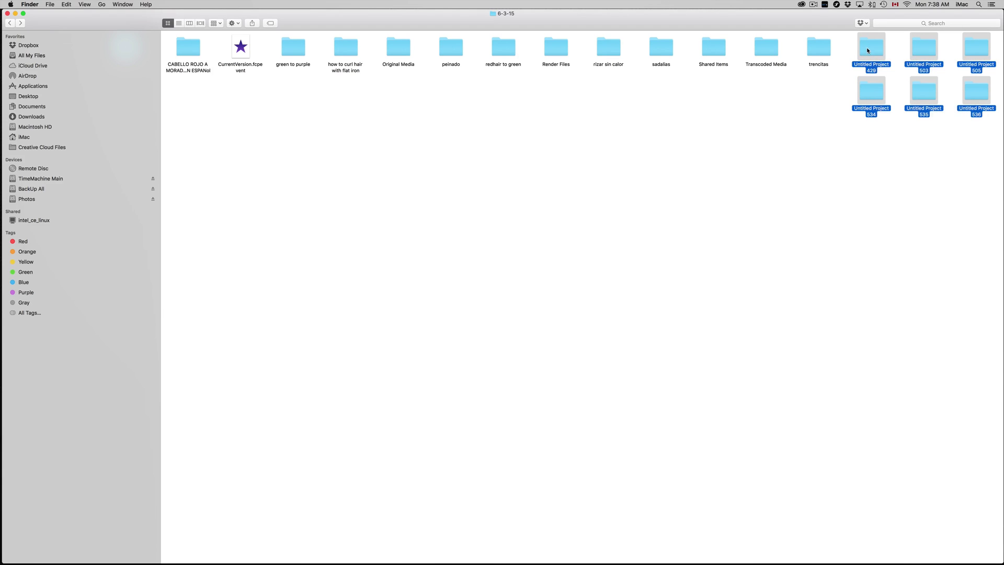
{"action": "right_click", "coordinate": [867, 50]}
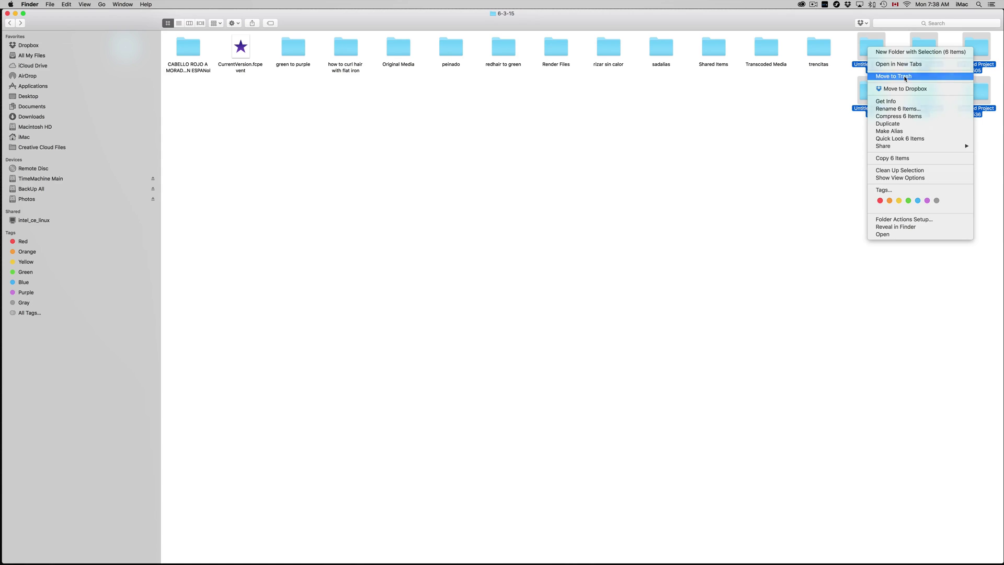
{"action": "left_click", "coordinate": [905, 77]}
Step: Check the contents of the trencitas folder, return to 6-3-15 and move that folder to the Trash
{"action": "left_click", "coordinate": [824, 47]}
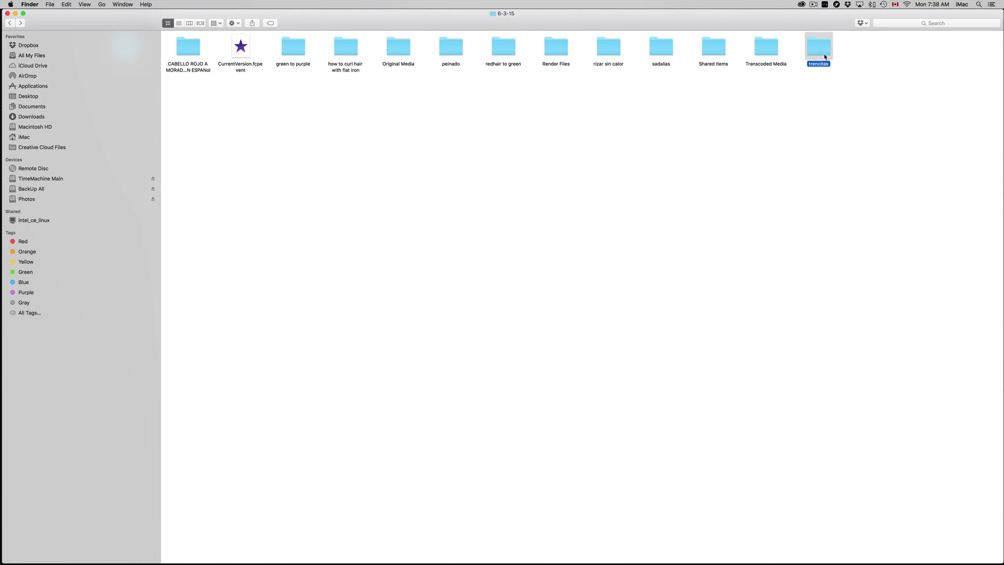
{"action": "double_click", "coordinate": [824, 44]}
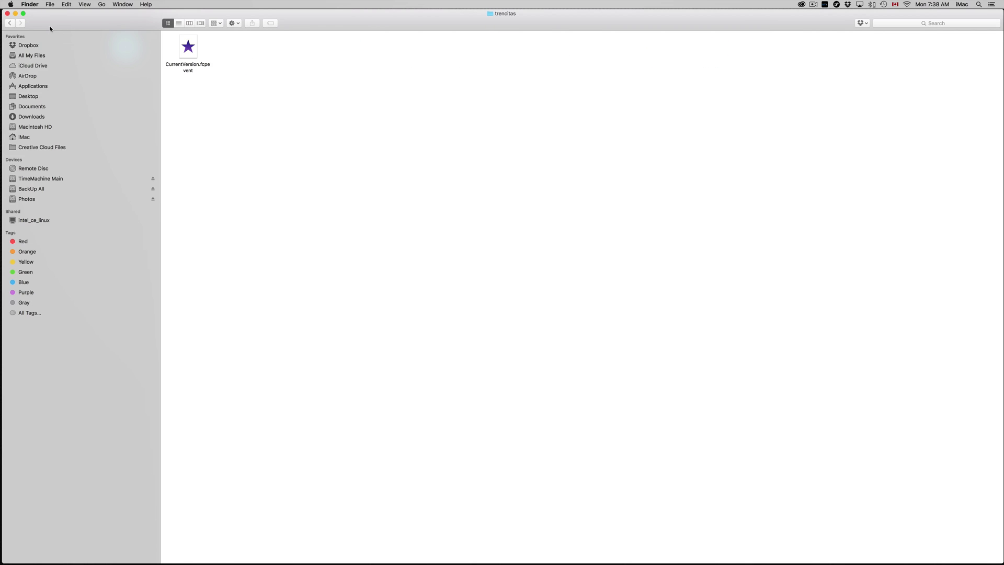
{"action": "left_click", "coordinate": [12, 24]}
{"action": "left_click", "coordinate": [819, 47]}
{"action": "key", "text": "super+BackSpace"}
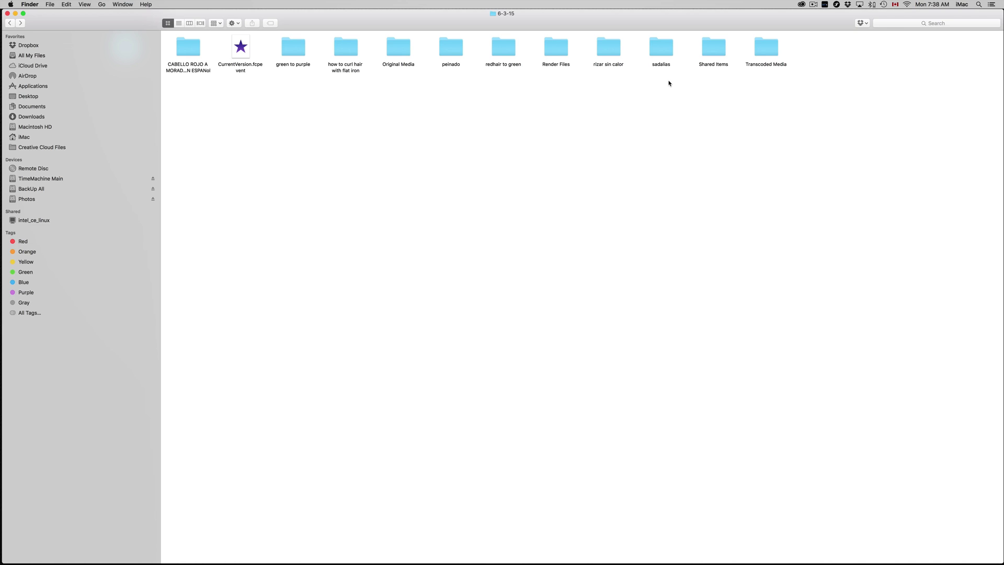
Step: Move the peinado, redhair to green, rizar sin calor and sadalias folders to the Trash, leaving out Render Files
{"action": "left_click_drag", "start_coordinate": [538, 88], "coordinate": [453, 53]}
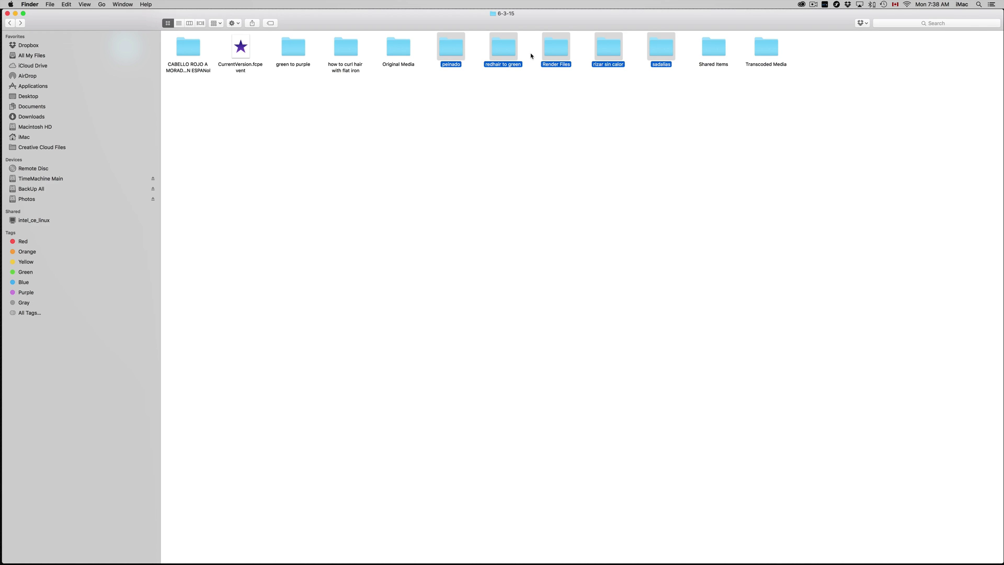
{"action": "left_click", "coordinate": [555, 53], "text": "super"}
{"action": "key", "text": "super+BackSpace"}
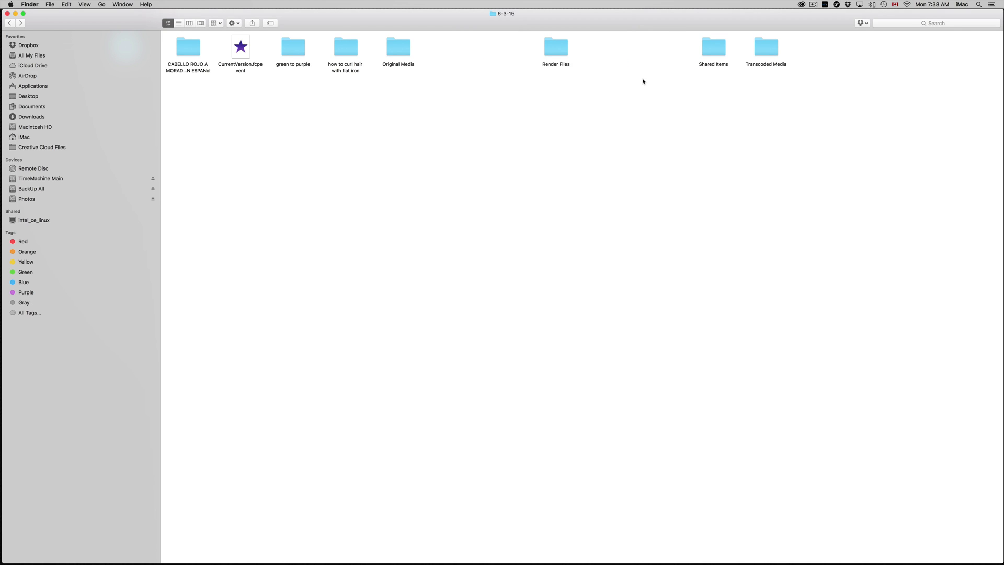
Step: Move the how to curl hair with flat iron, green to purple and CABELLO ROJO project folders to the Trash
{"action": "left_click", "coordinate": [354, 48]}
{"action": "key", "text": "super+BackSpace"}
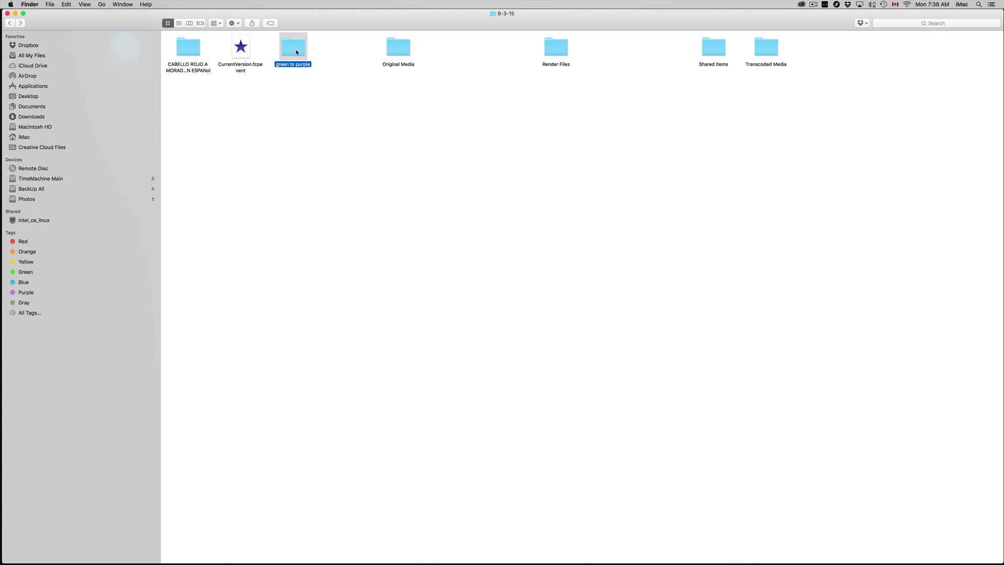
{"action": "key", "text": "super+BackSpace"}
{"action": "left_click", "coordinate": [189, 48]}
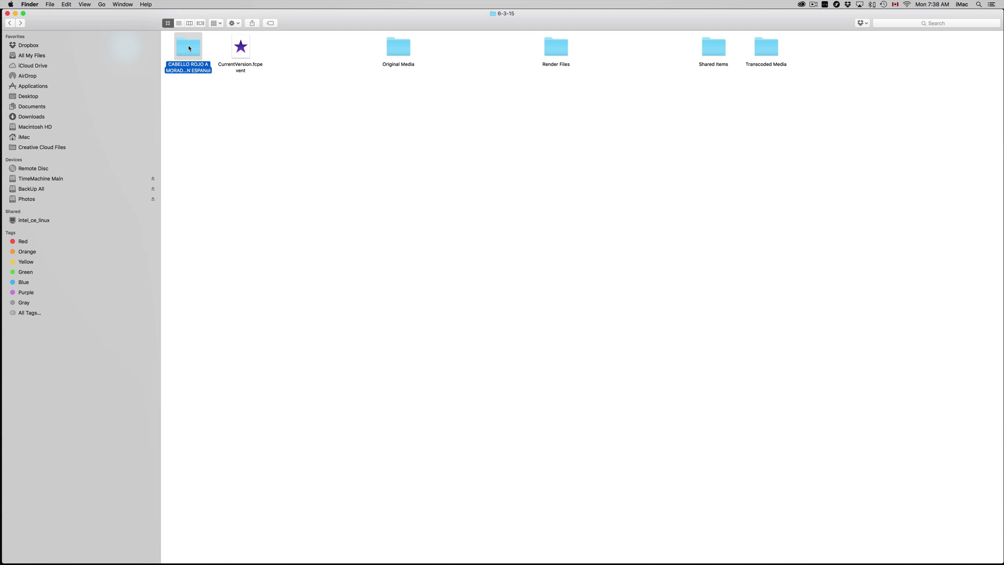
{"action": "key", "text": "super+BackSpace"}
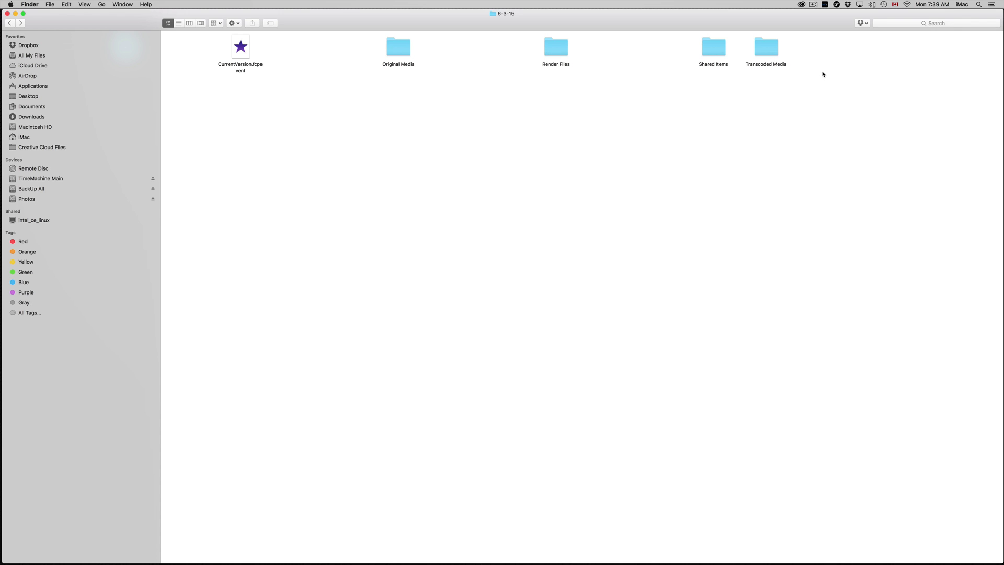
Step: Move all the movie files in Transcoded Media > High Quality Media to the Trash and return to the 6-3-15 folder
{"action": "double_click", "coordinate": [763, 50]}
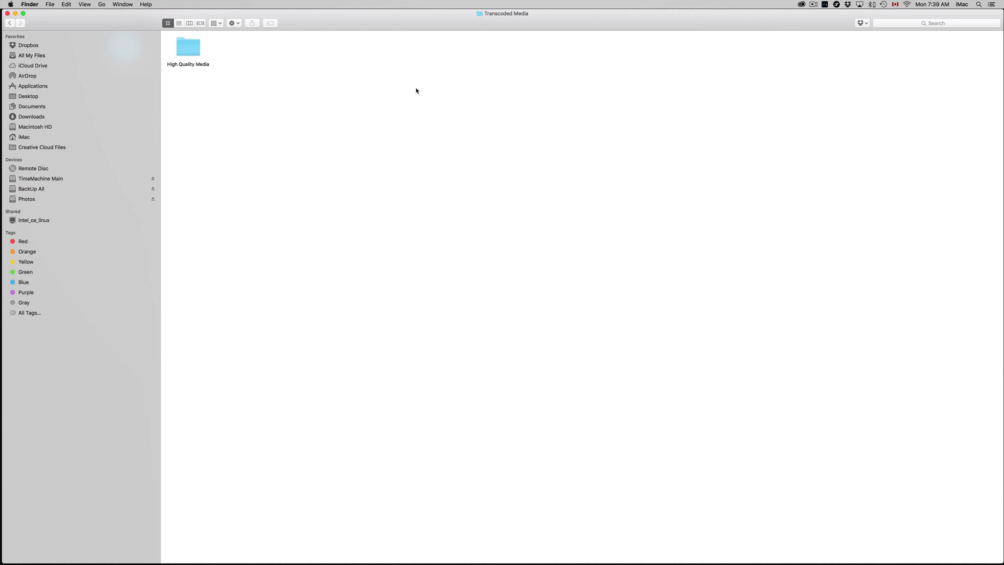
{"action": "double_click", "coordinate": [187, 47]}
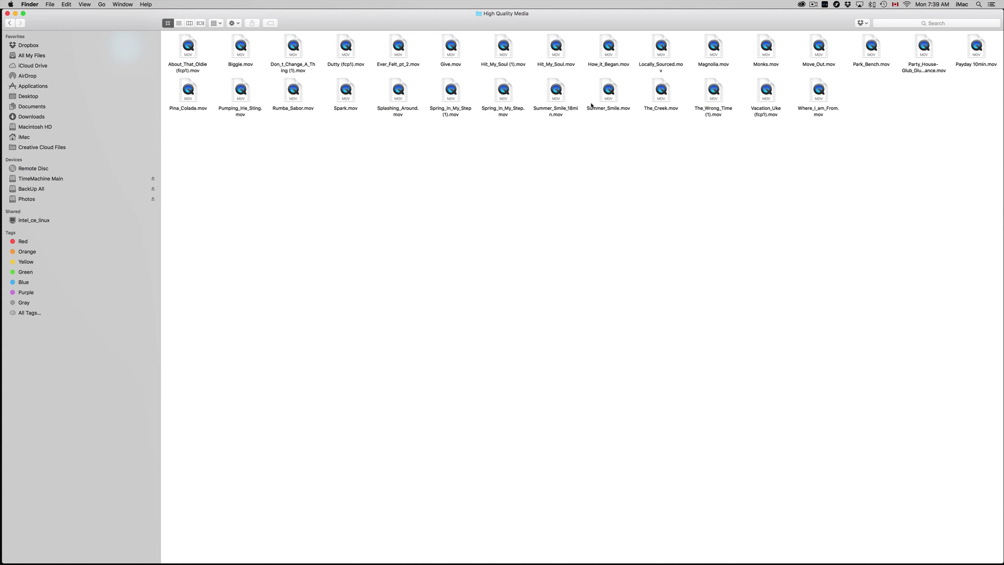
{"action": "key", "text": "super+a"}
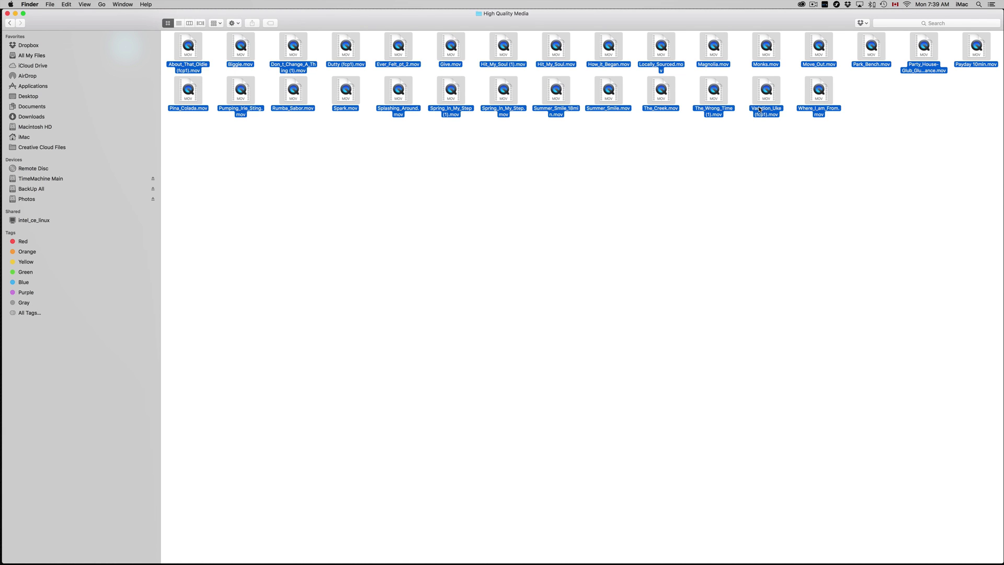
{"action": "key", "text": "super+BackSpace"}
{"action": "left_click", "coordinate": [9, 23]}
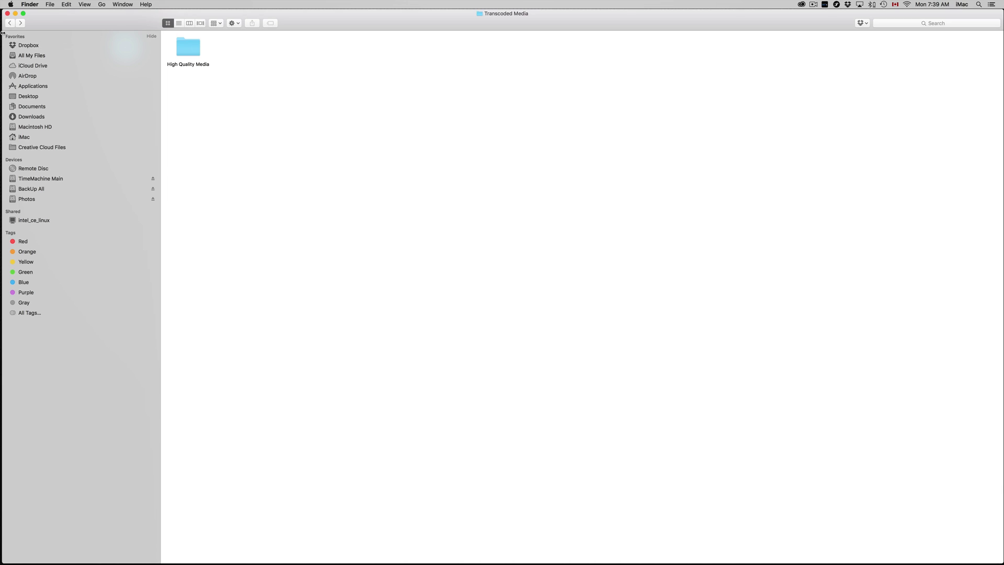
{"action": "left_click", "coordinate": [10, 23]}
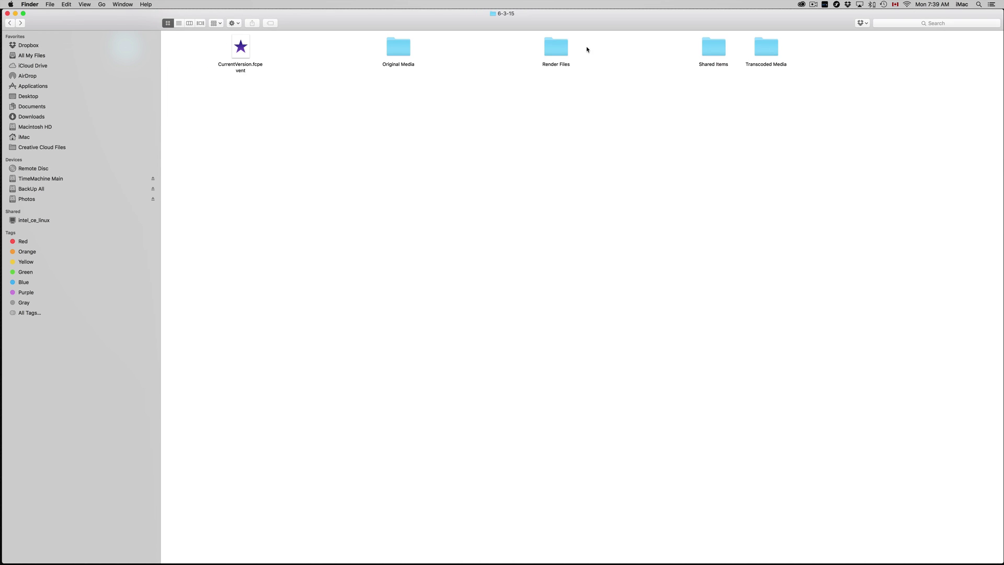
Step: Move everything inside the Shared Items folder to the Trash and go back to the 6-3-15 folder
{"action": "double_click", "coordinate": [715, 47]}
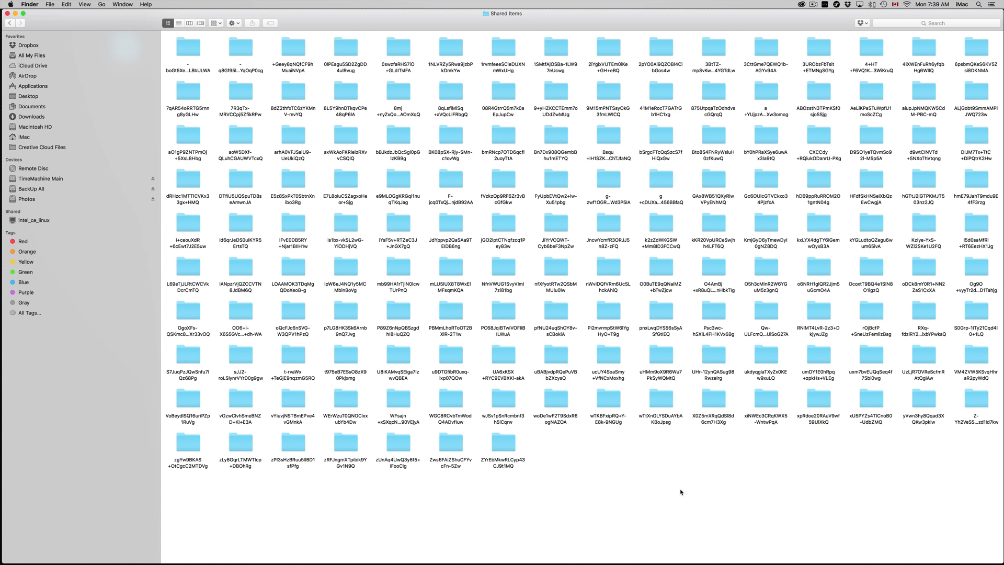
{"action": "key", "text": "super+a"}
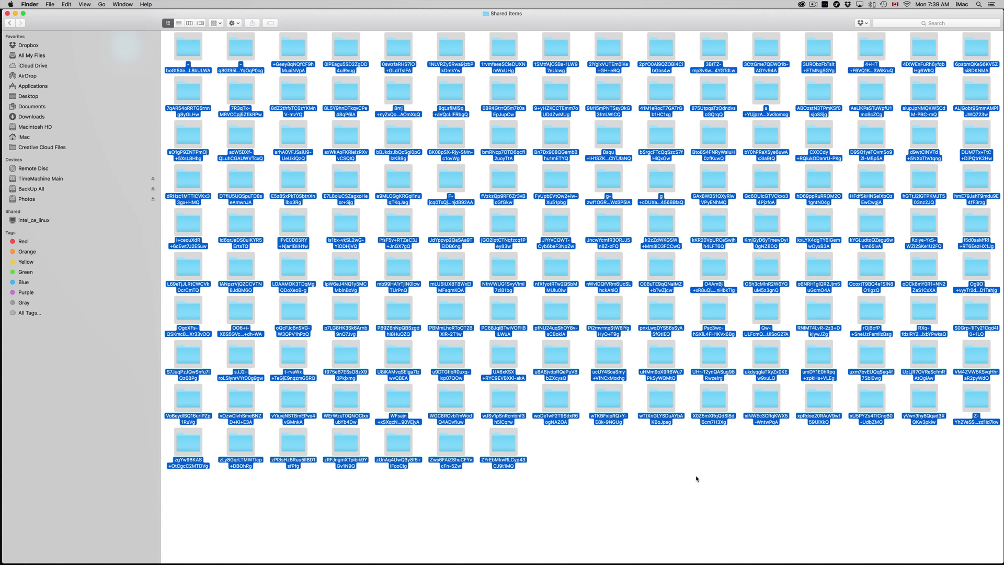
{"action": "key", "text": "super+BackSpace"}
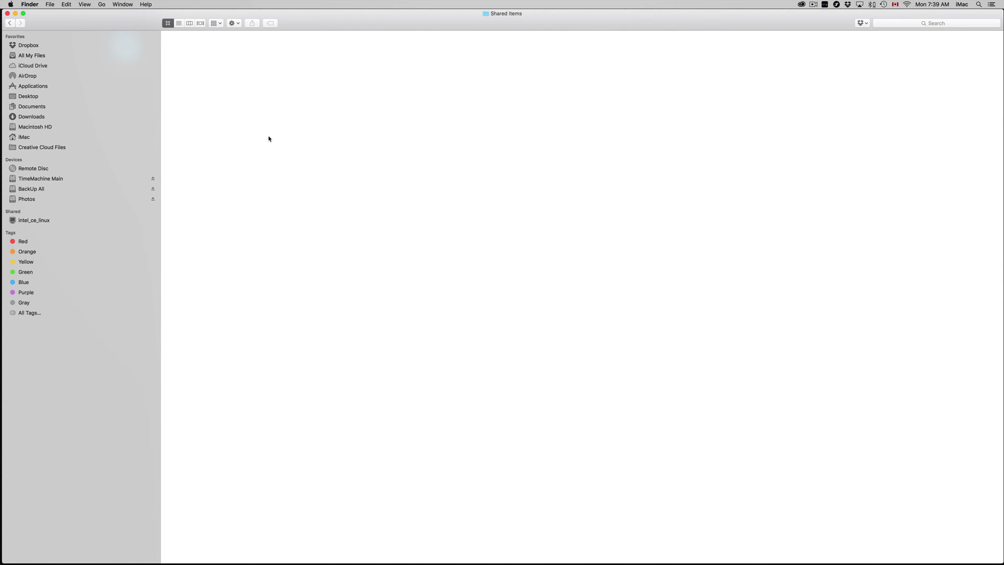
{"action": "left_click", "coordinate": [10, 23]}
Step: Clear out the Thumbnail Media folder inside Render Files and return to Render Files
{"action": "double_click", "coordinate": [562, 46]}
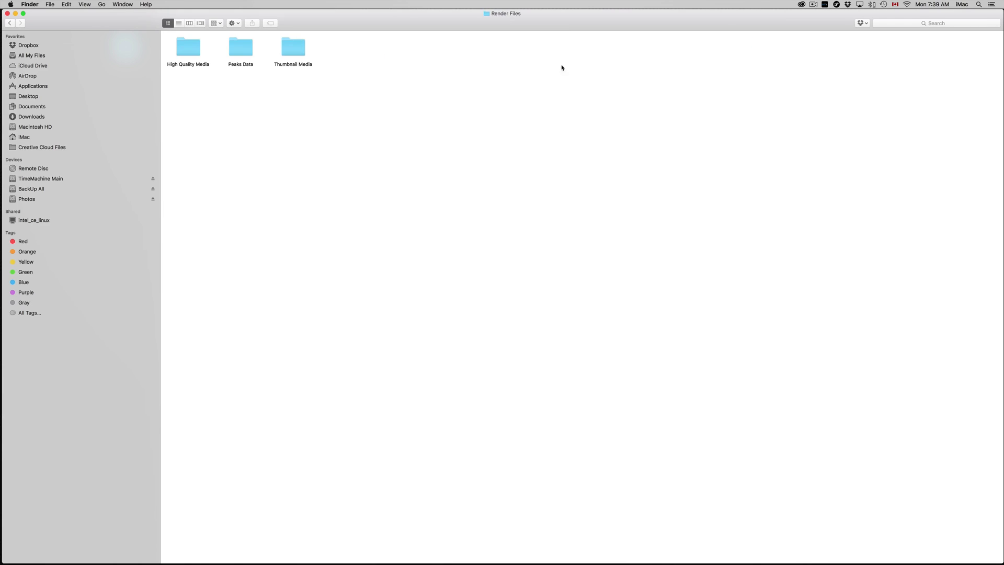
{"action": "double_click", "coordinate": [280, 46]}
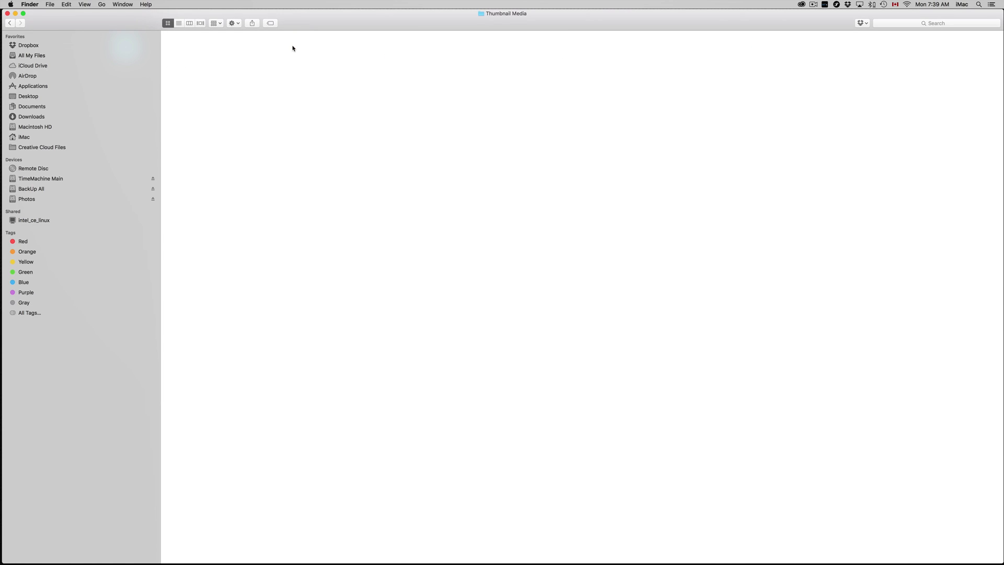
{"action": "key", "text": "super+a"}
{"action": "key", "text": "super+BackSpace"}
{"action": "key", "text": "super+bracketleft"}
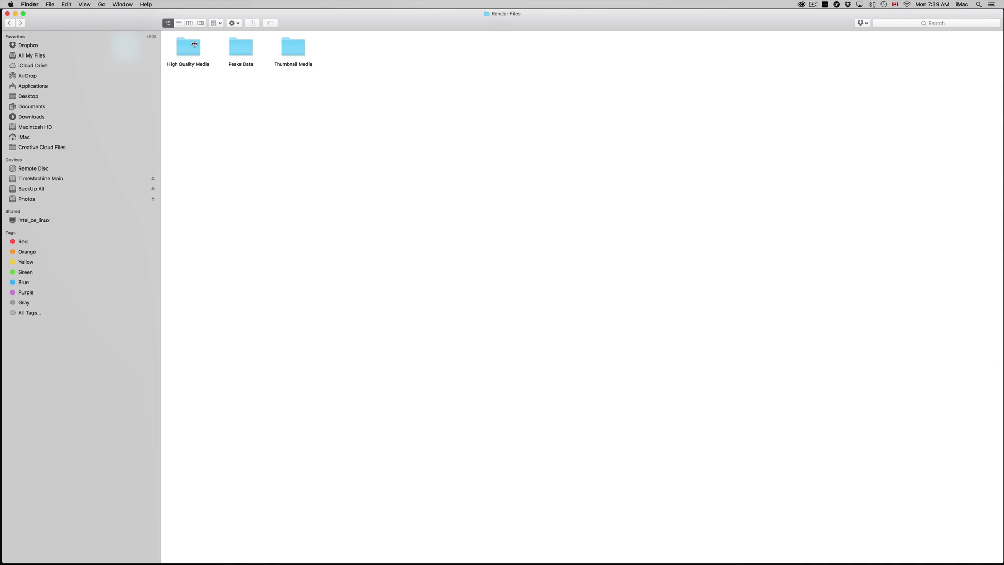
Step: Move all the folders inside Render Files > Peaks Data to the Trash and return to Render Files
{"action": "double_click", "coordinate": [238, 50]}
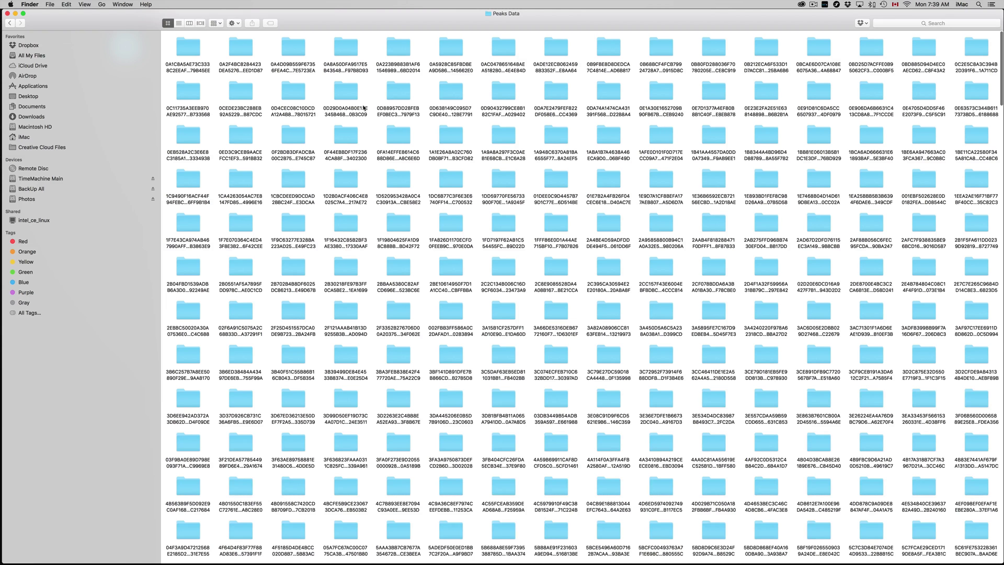
{"action": "key", "text": "super+a"}
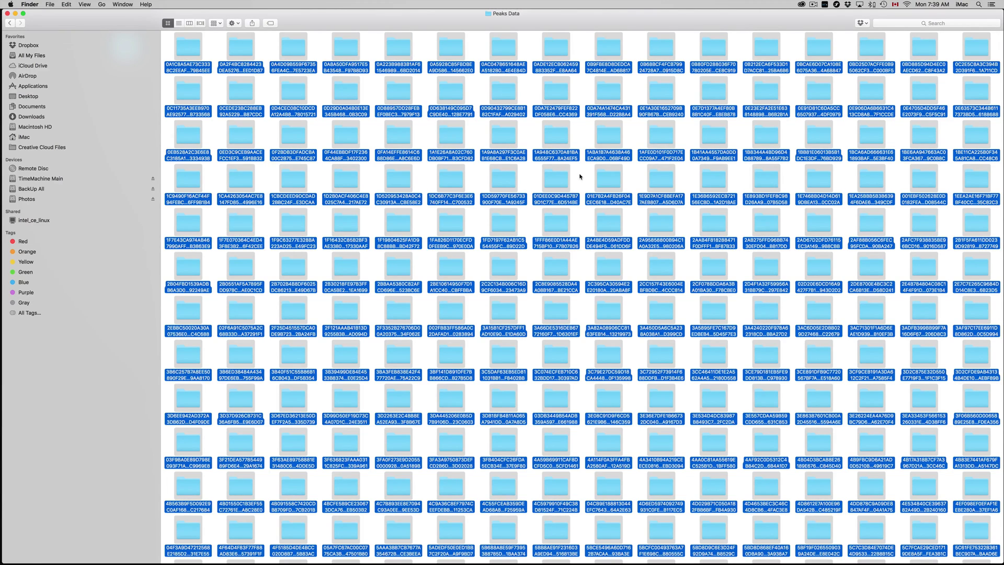
{"action": "key", "text": "super+BackSpace"}
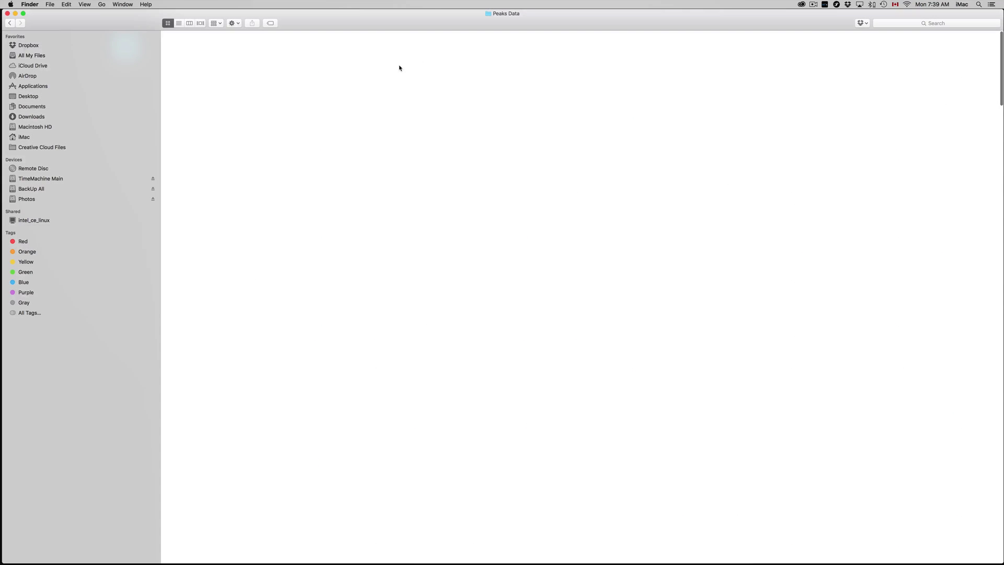
{"action": "left_click", "coordinate": [11, 24]}
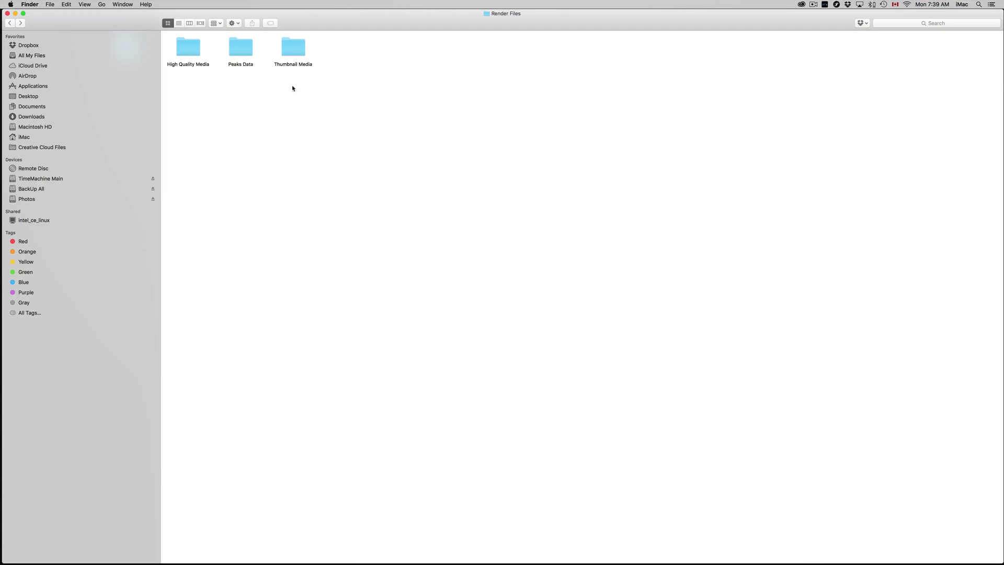
Step: Move all the folders inside Render Files > High Quality Media to the Trash and return to the 6-3-15 folder
{"action": "double_click", "coordinate": [196, 49]}
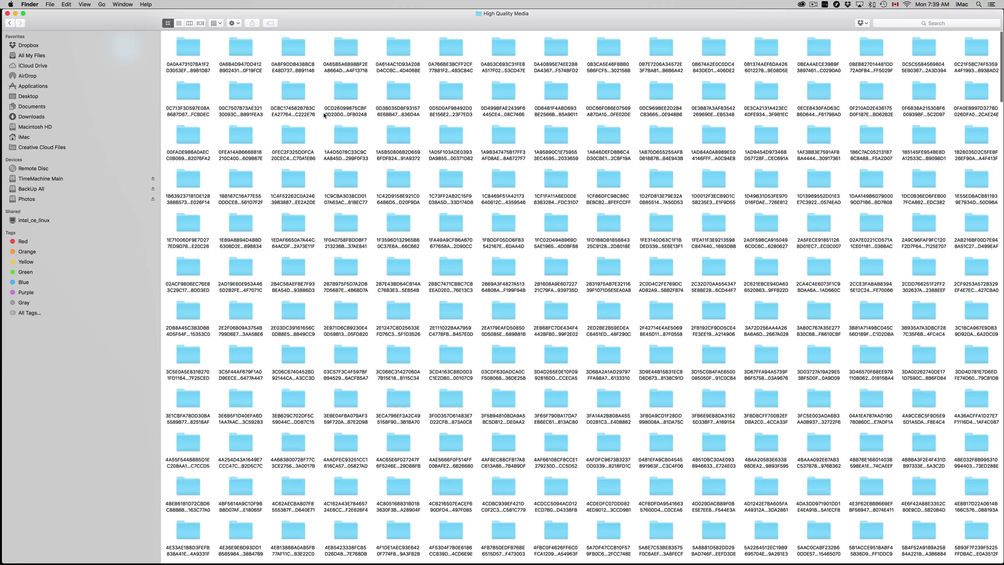
{"action": "key", "text": "super+a"}
{"action": "key", "text": "super+BackSpace"}
{"action": "key", "text": "super+["}
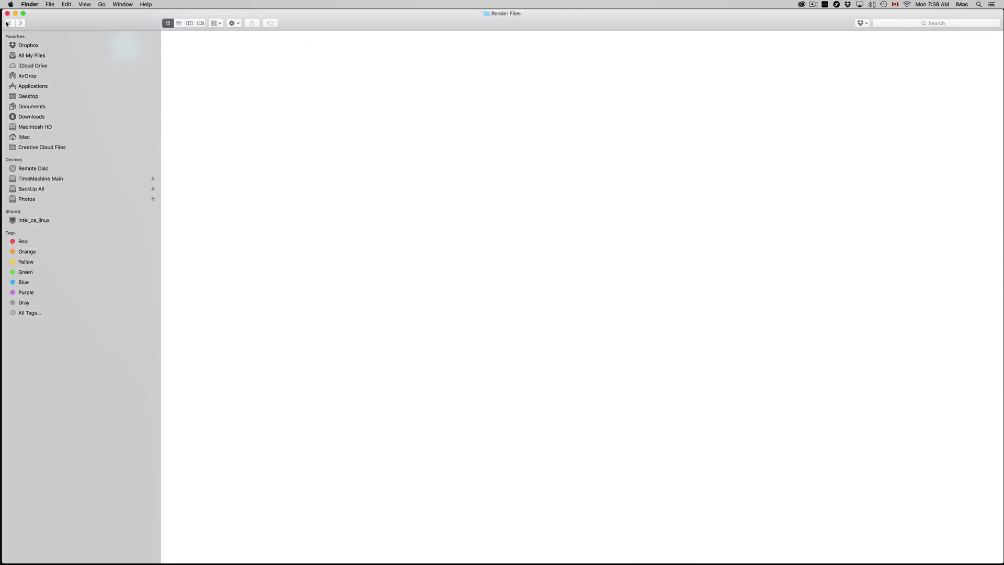
{"action": "left_click", "coordinate": [14, 24]}
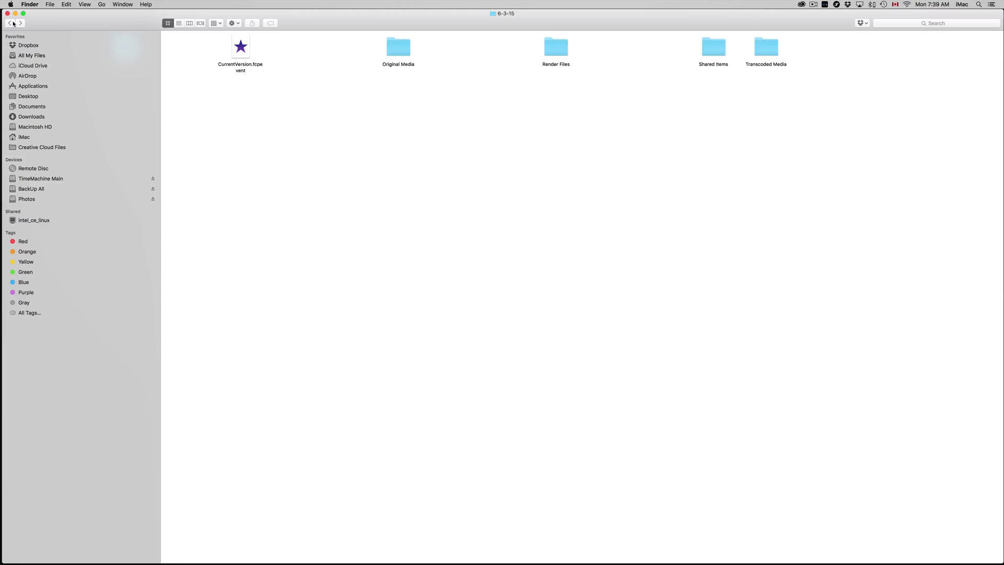
Step: Select everything in the Original Media folder except REVIEWS main .m4v, the three Tech&Design movies, techndesign.mov and Travel Review.m4v
{"action": "double_click", "coordinate": [403, 49]}
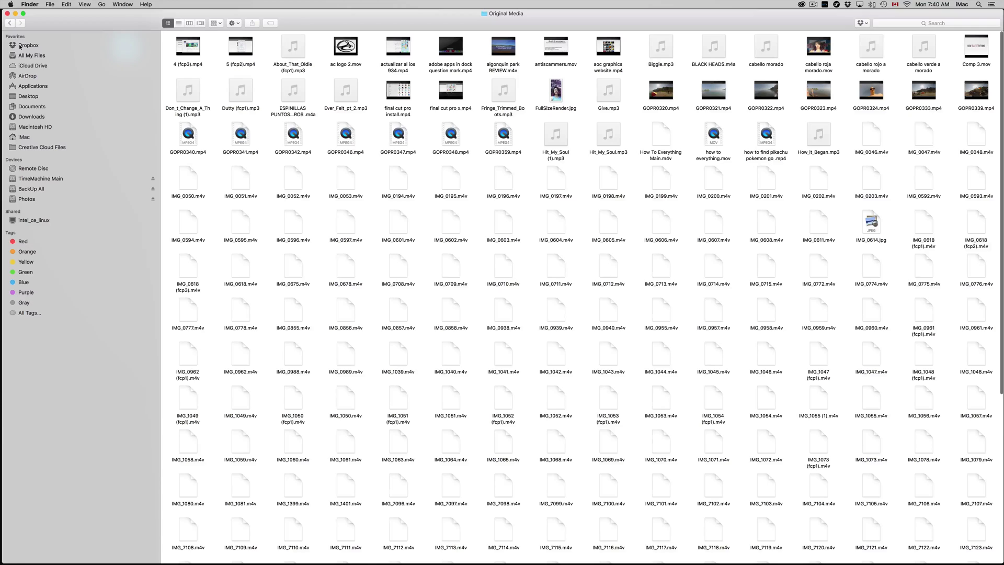
{"action": "left_click", "coordinate": [10, 23]}
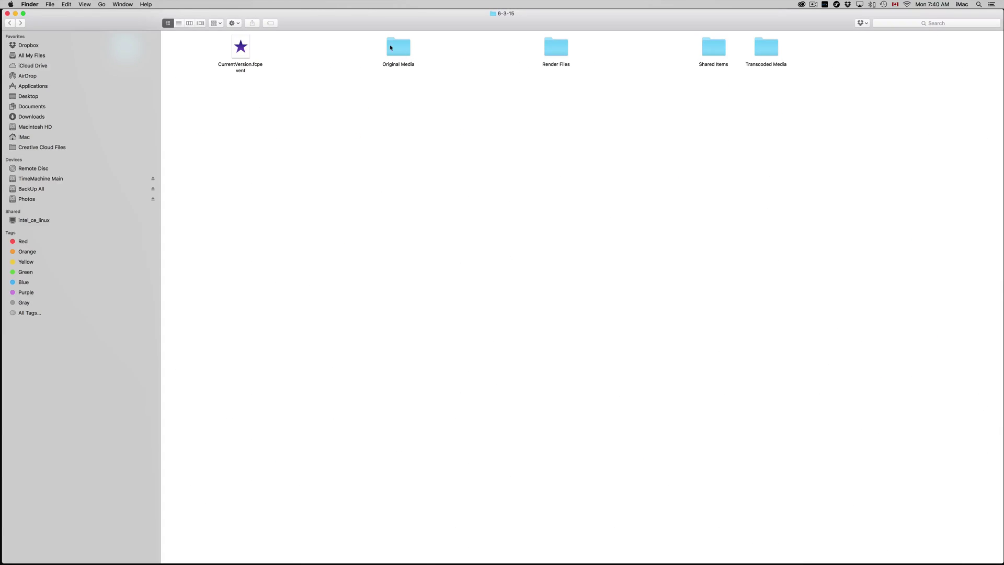
{"action": "double_click", "coordinate": [401, 52]}
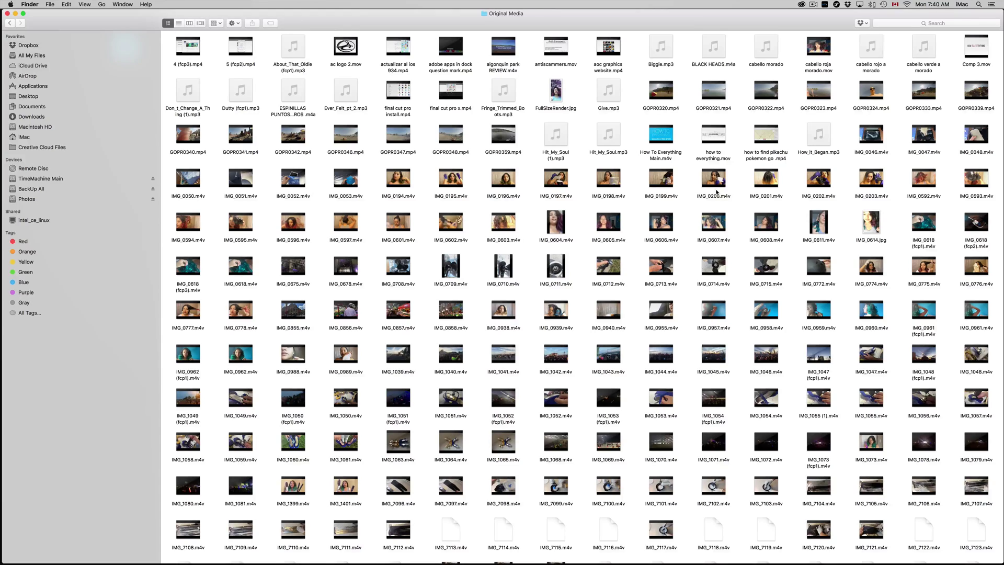
{"action": "mouse_move", "coordinate": [716, 192]}
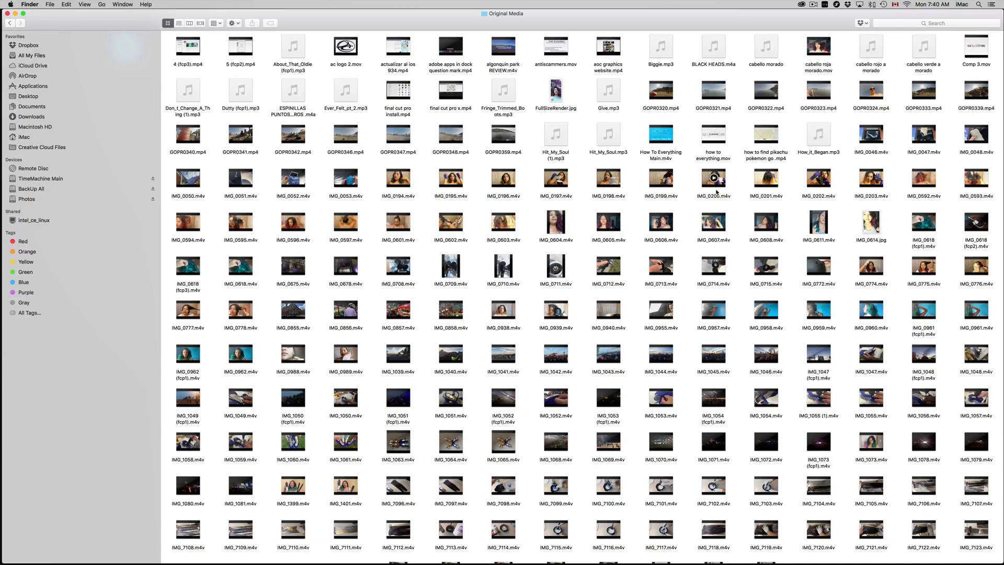
{"action": "scroll", "coordinate": [819, 309], "scroll_direction": "down", "scroll_amount": 10}
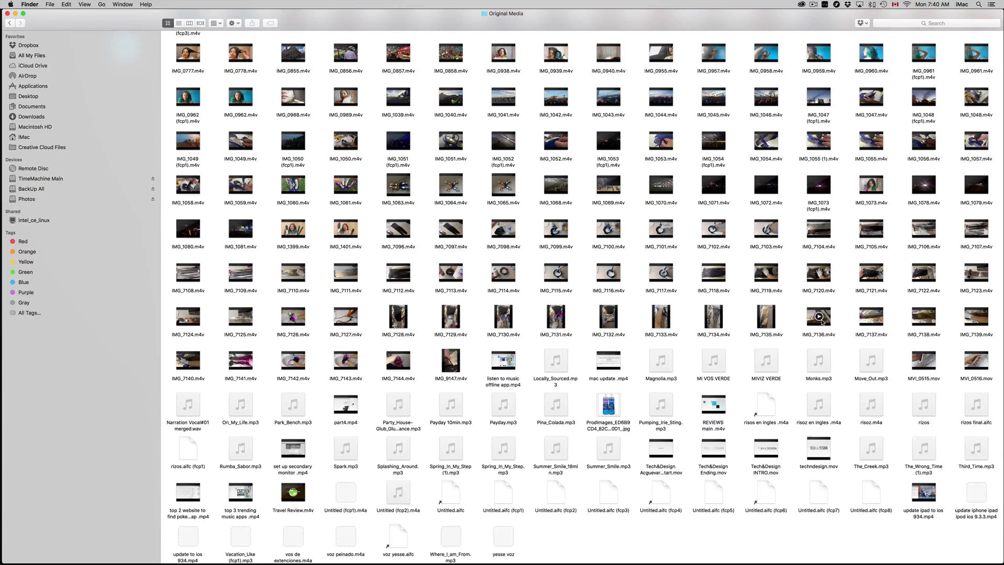
{"action": "key", "text": "super+a"}
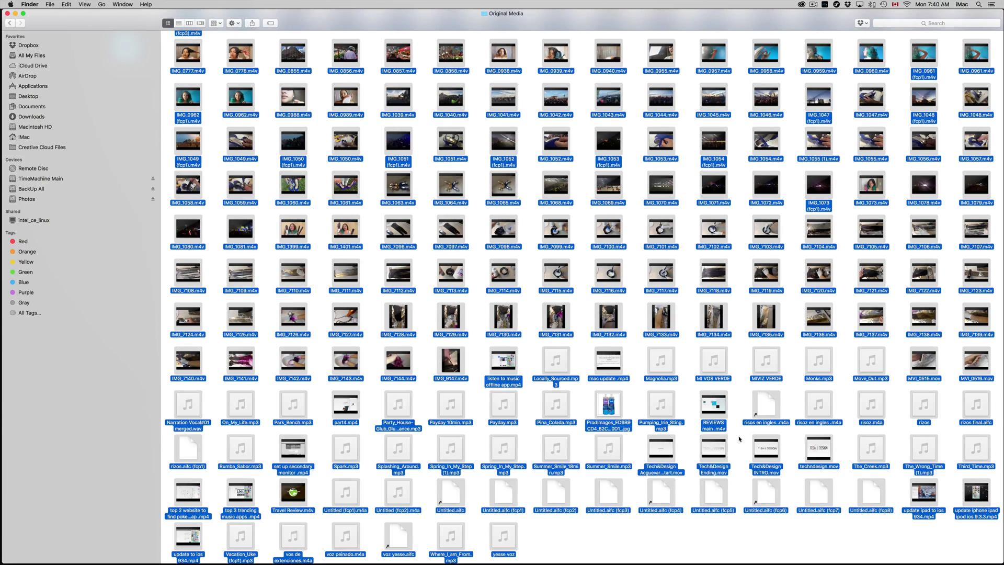
{"action": "left_click", "coordinate": [713, 408], "text": "super"}
{"action": "left_click", "coordinate": [675, 452], "text": "super"}
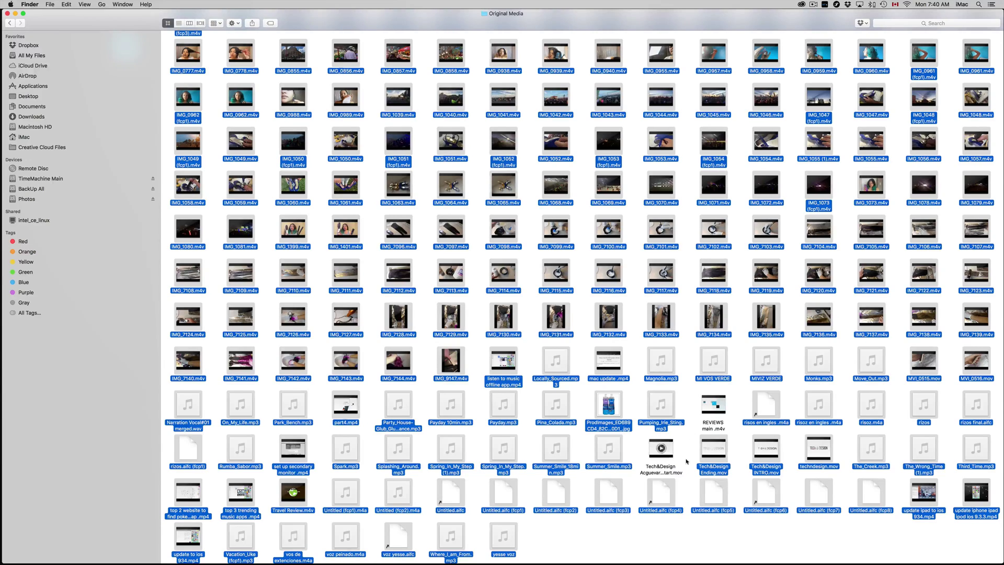
{"action": "left_click", "coordinate": [713, 448], "text": "super"}
{"action": "left_click", "coordinate": [766, 449], "text": "super"}
{"action": "left_click", "coordinate": [818, 448], "text": "super"}
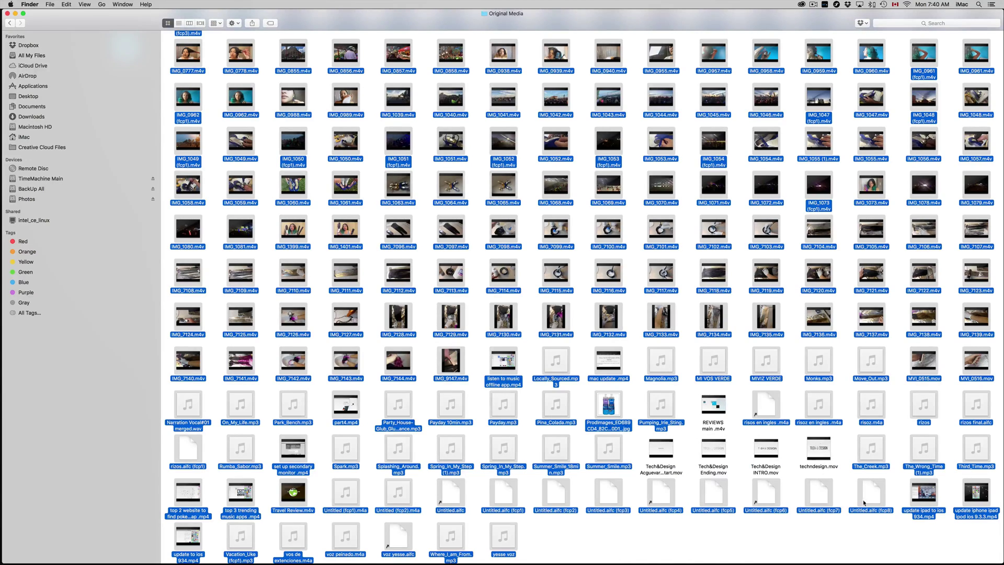
{"action": "left_click", "coordinate": [293, 492], "text": "super"}
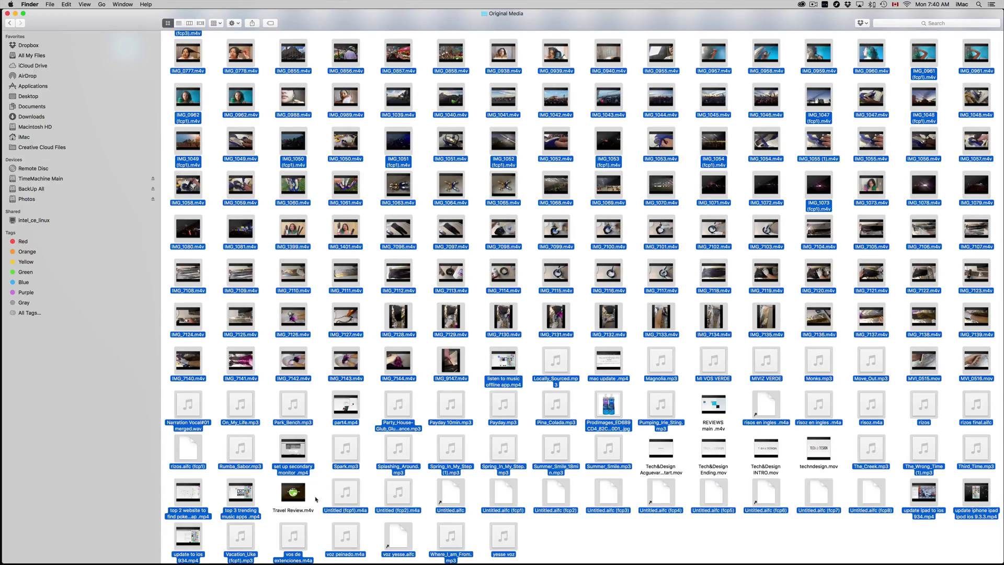
Step: Also exclude How To Everything Main.m4v, how to everything.mov, Comp 3.mov, antiscammers.mov and ac logo 2.mov from the selection
{"action": "scroll", "coordinate": [465, 505], "scroll_direction": "up", "scroll_amount": 3}
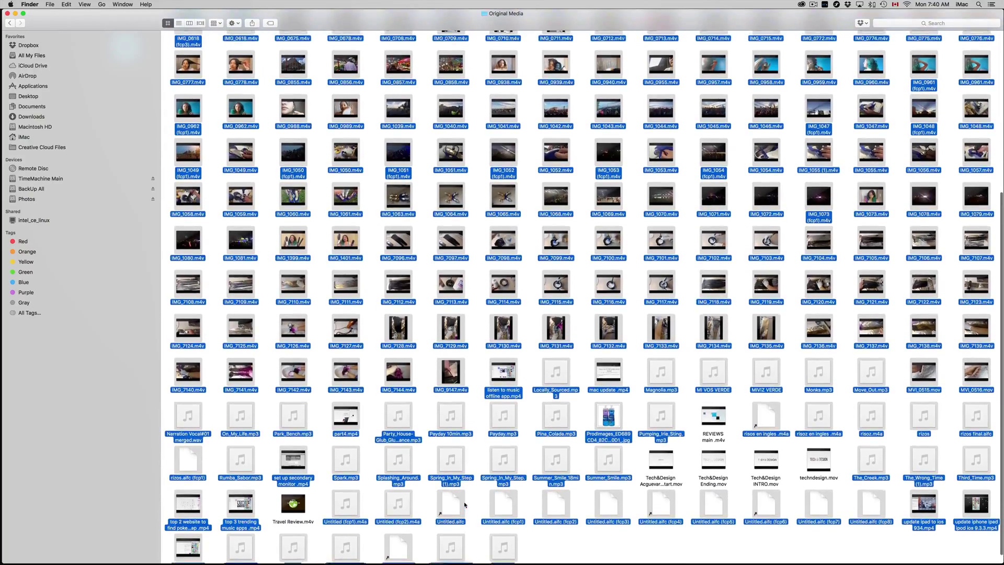
{"action": "scroll", "coordinate": [646, 448], "scroll_direction": "up", "scroll_amount": 5}
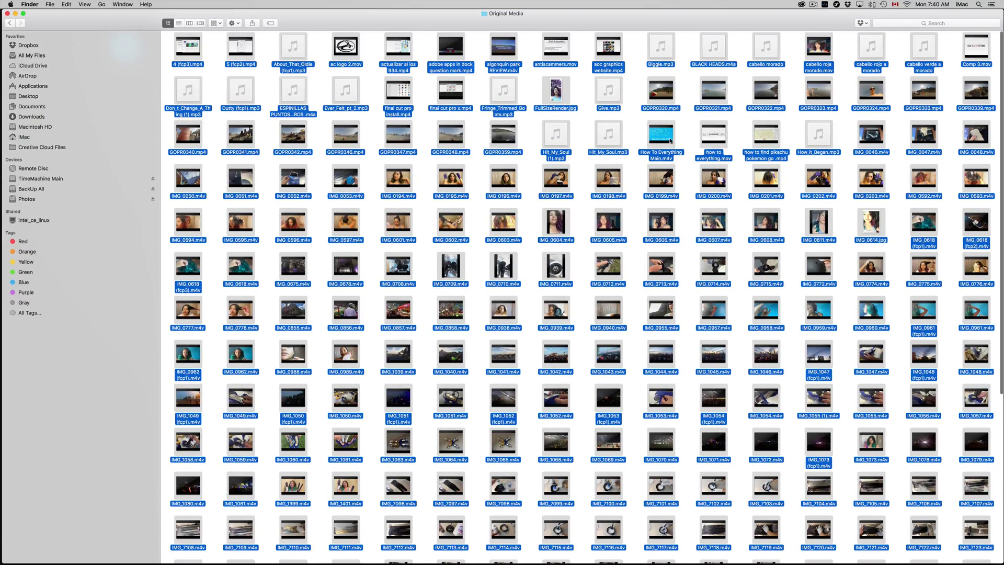
{"action": "left_click", "coordinate": [670, 140], "text": "super"}
{"action": "left_click", "coordinate": [713, 136], "text": "super"}
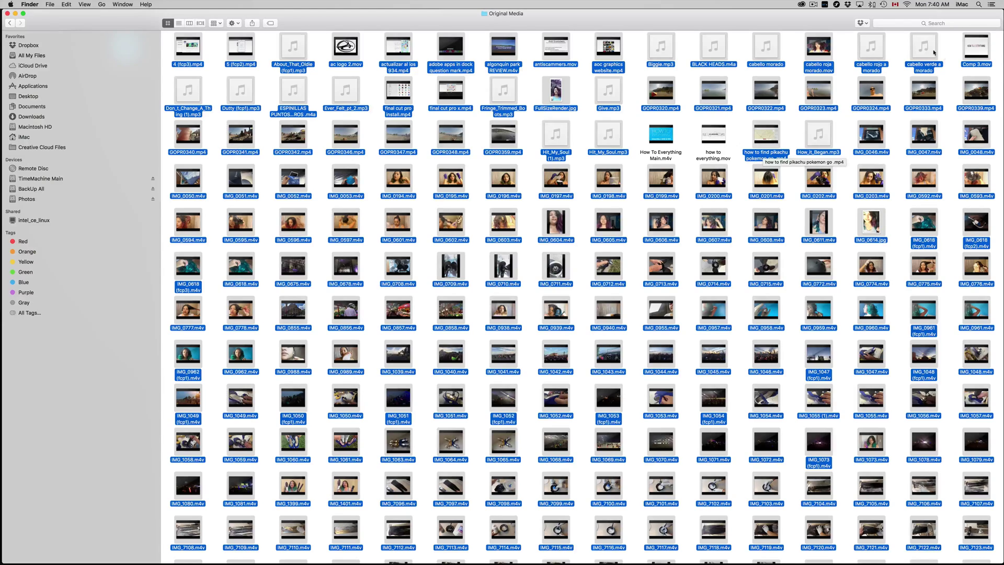
{"action": "left_click", "coordinate": [987, 54], "text": "super"}
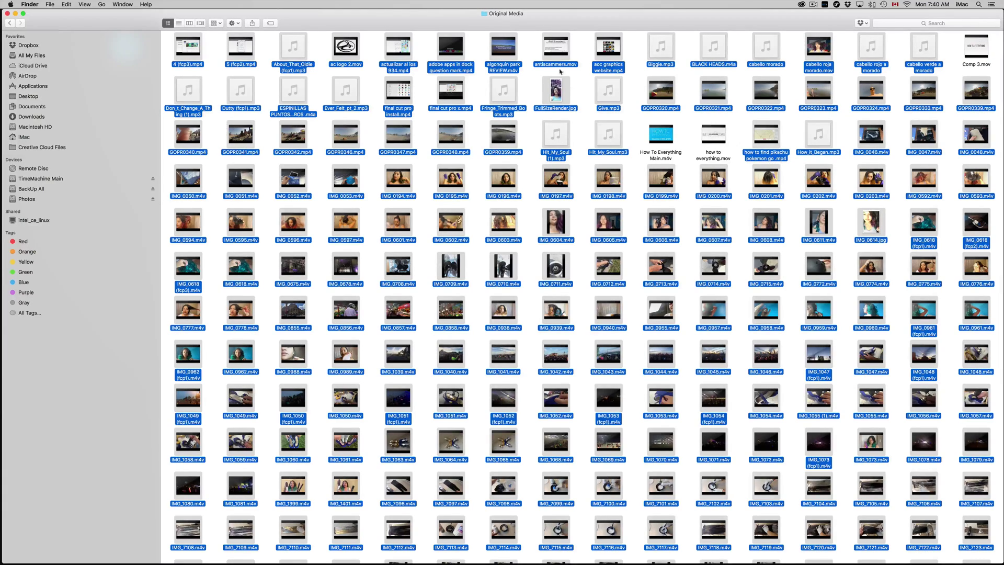
{"action": "left_click", "coordinate": [562, 52], "text": "super"}
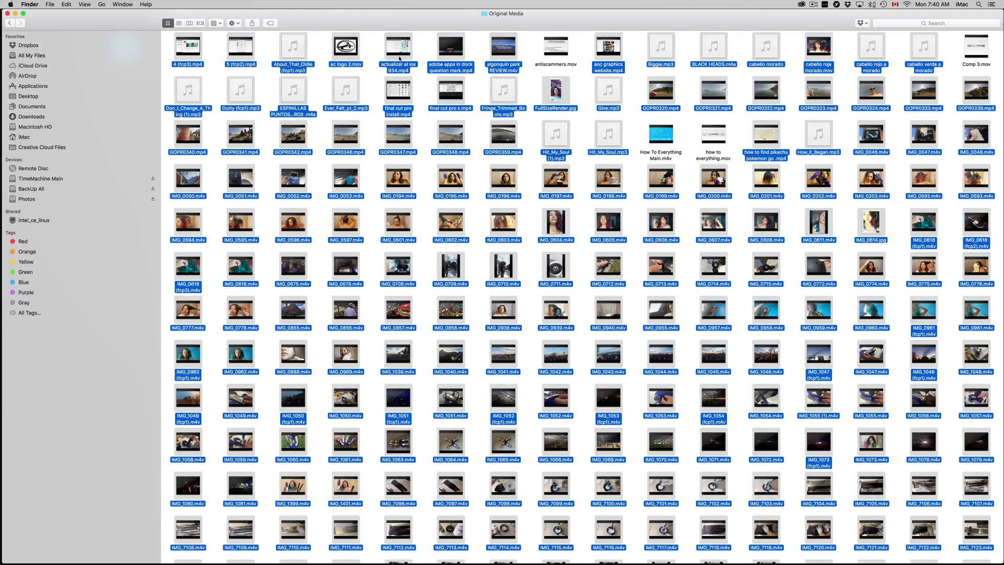
{"action": "left_click", "coordinate": [355, 54], "text": "super"}
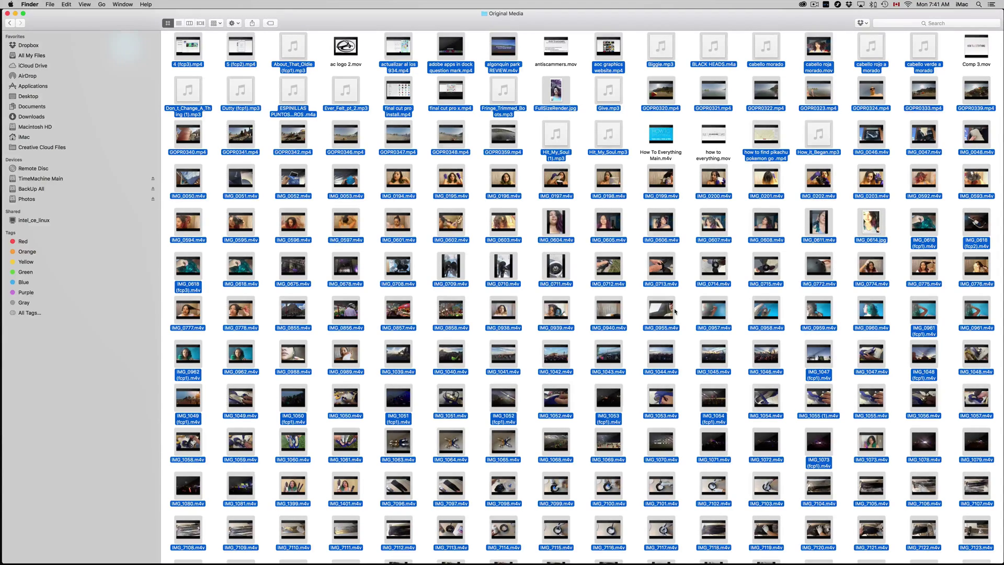
Step: Review the selection in Original Media, move the selected files to the Trash and go back to the 6-3-15 folder
{"action": "scroll", "coordinate": [674, 311], "scroll_direction": "down", "scroll_amount": 5}
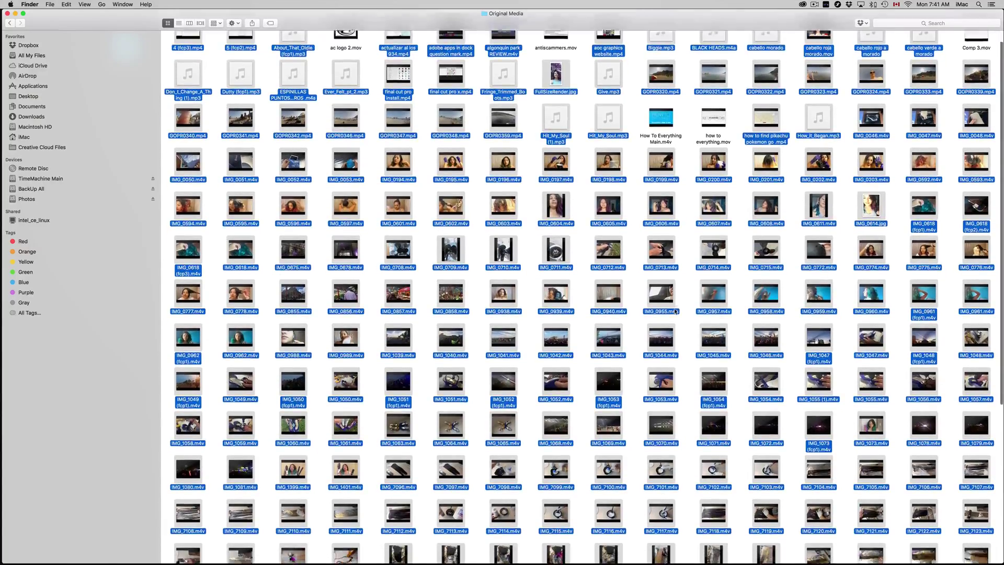
{"action": "scroll", "coordinate": [675, 311], "scroll_direction": "down", "scroll_amount": 3}
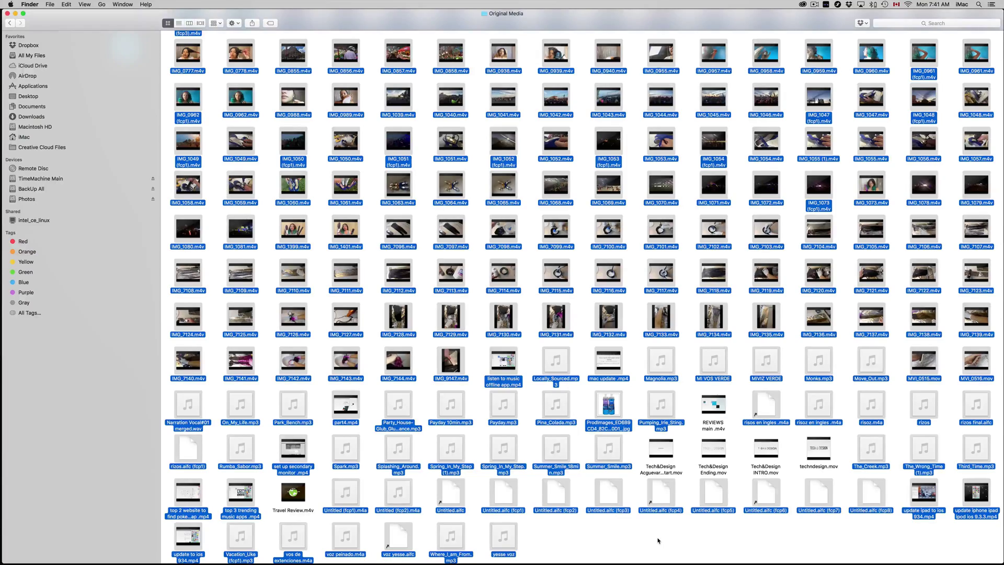
{"action": "scroll", "coordinate": [658, 540], "scroll_direction": "up", "scroll_amount": 1}
{"action": "scroll", "coordinate": [658, 540], "scroll_direction": "up", "scroll_amount": 10}
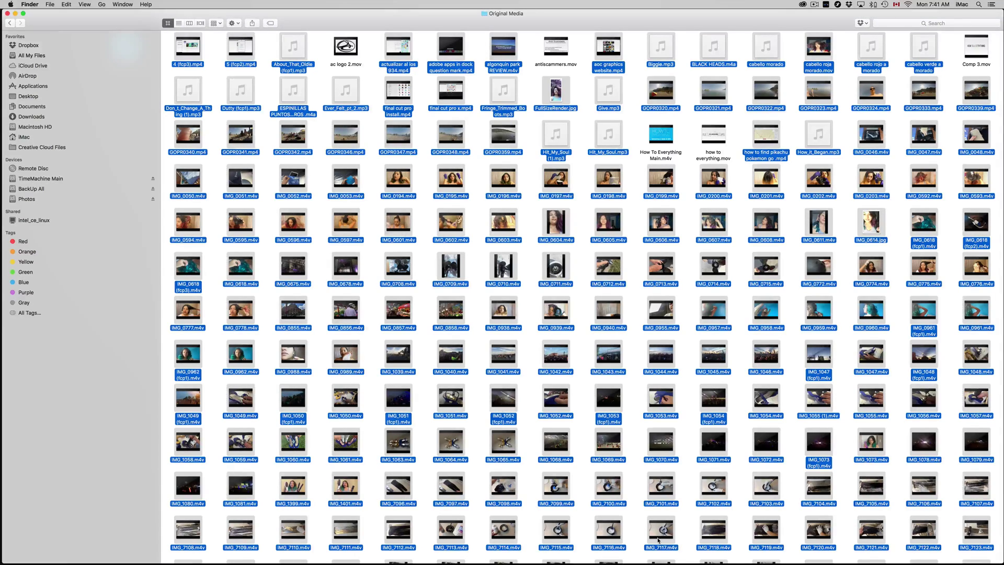
{"action": "key", "text": "super+BackSpace"}
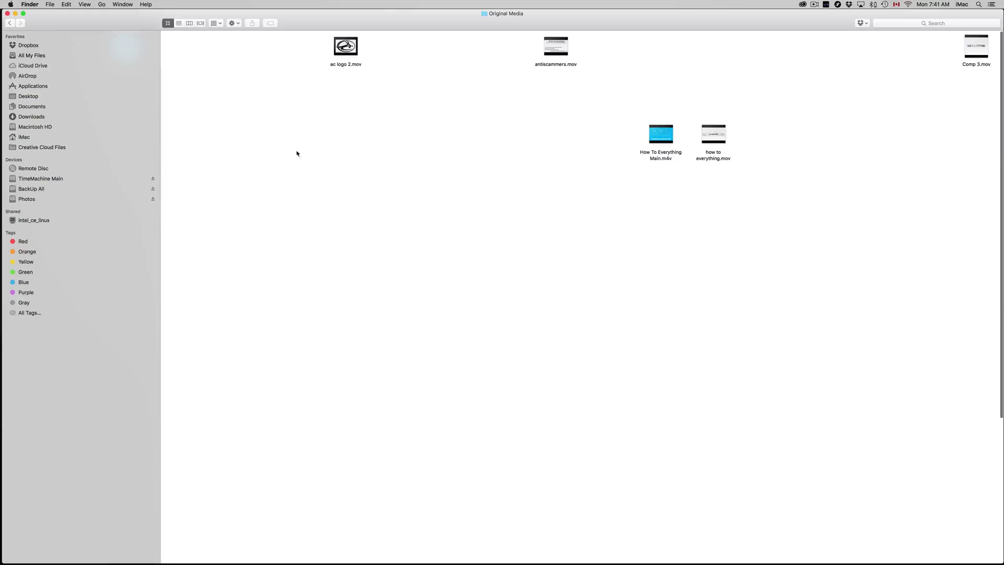
{"action": "left_click", "coordinate": [9, 23]}
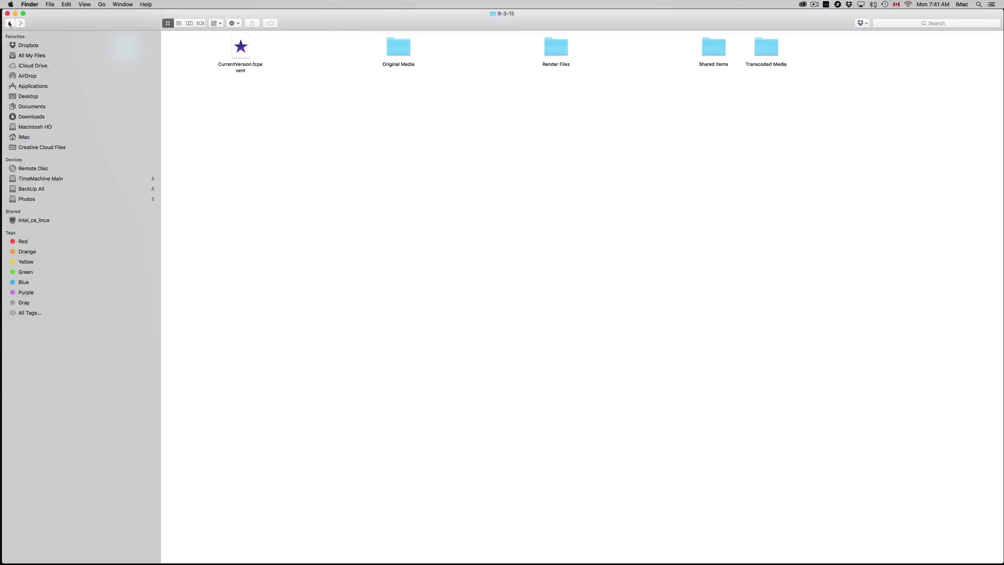
Step: Check the contents of Original Media and of the High Quality Media, Peaks Data and Thumbnail Media folders inside Render Files
{"action": "double_click", "coordinate": [392, 44]}
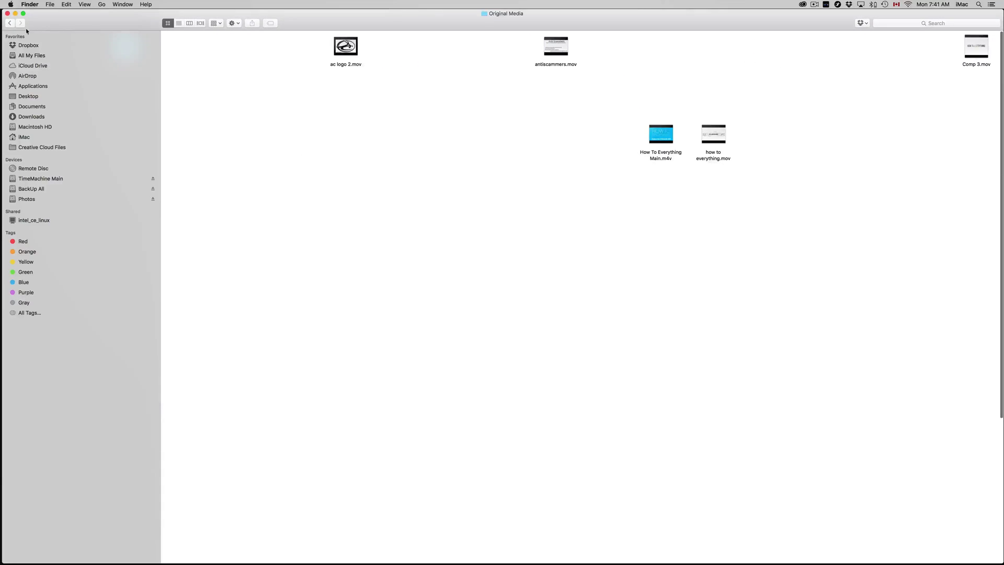
{"action": "left_click", "coordinate": [10, 23]}
{"action": "double_click", "coordinate": [556, 46]}
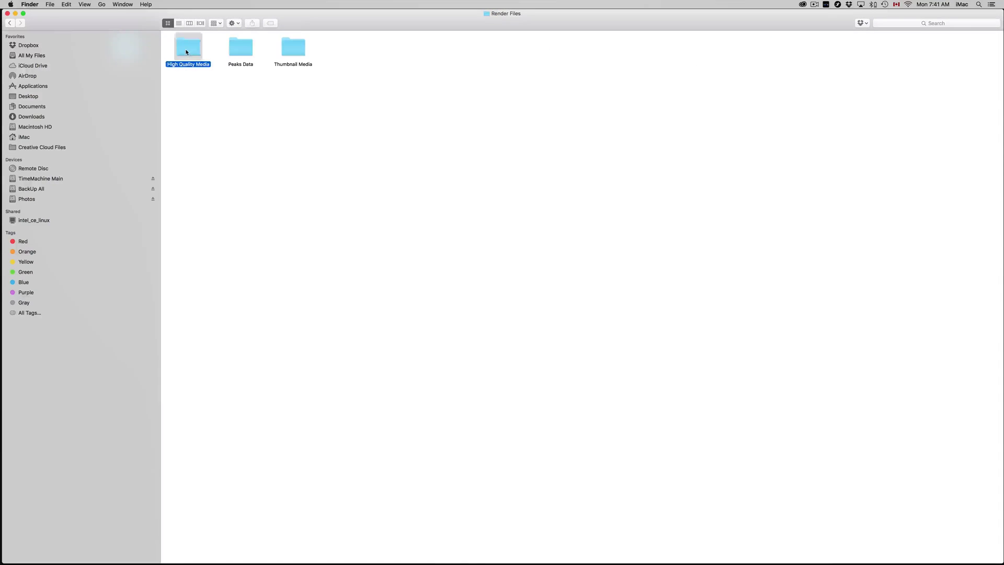
{"action": "double_click", "coordinate": [176, 58]}
{"action": "left_click", "coordinate": [10, 23]}
{"action": "double_click", "coordinate": [232, 55]}
{"action": "left_click", "coordinate": [9, 23]}
{"action": "double_click", "coordinate": [287, 46]}
{"action": "left_click", "coordinate": [9, 23]}
{"action": "left_click", "coordinate": [10, 23]}
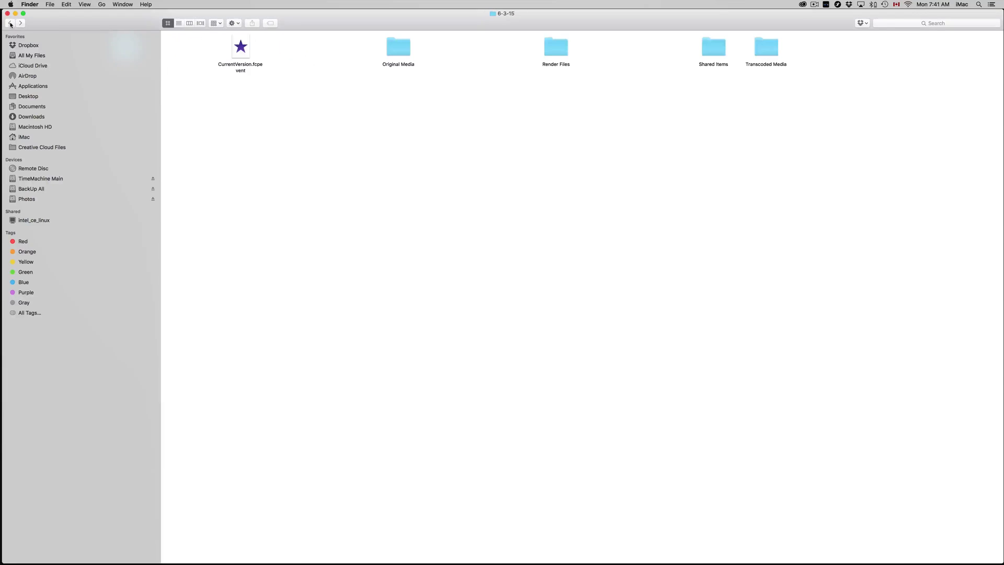
Step: Check the contents of Shared Items and of Transcoded Media > High Quality Media in the 6-3-15 folder
{"action": "double_click", "coordinate": [714, 51]}
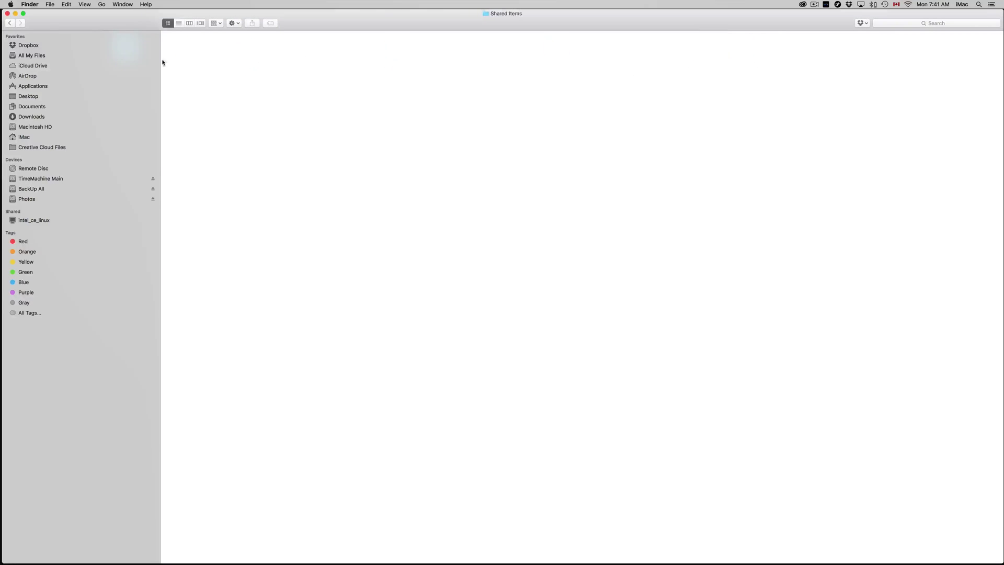
{"action": "left_click", "coordinate": [10, 23]}
{"action": "double_click", "coordinate": [768, 48]}
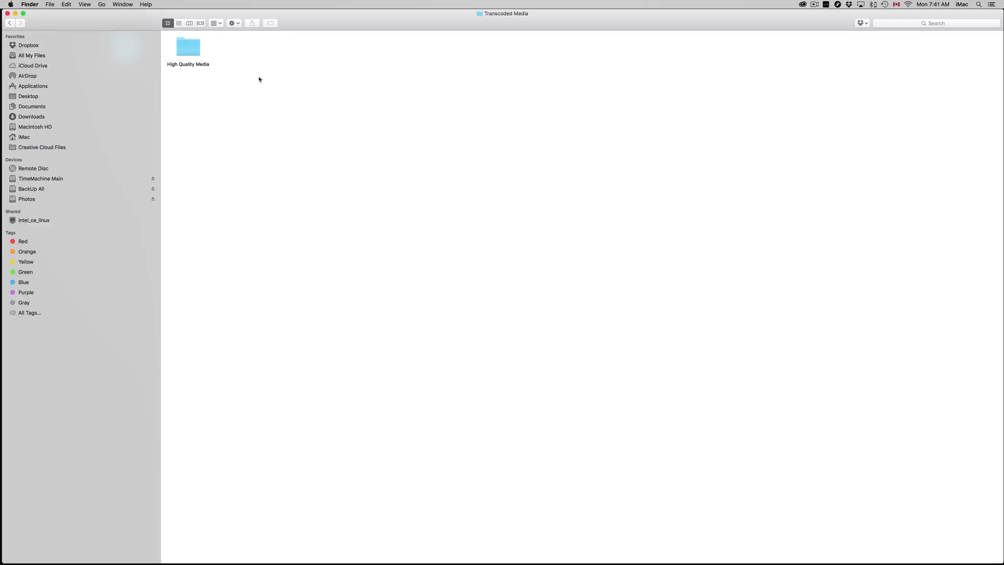
{"action": "double_click", "coordinate": [190, 52]}
{"action": "left_click", "coordinate": [9, 24]}
{"action": "left_click", "coordinate": [9, 23]}
Step: Move the folder inside the Untitled library's __Temp folder to the Trash and return to the Movies folder
{"action": "left_click", "coordinate": [10, 23]}
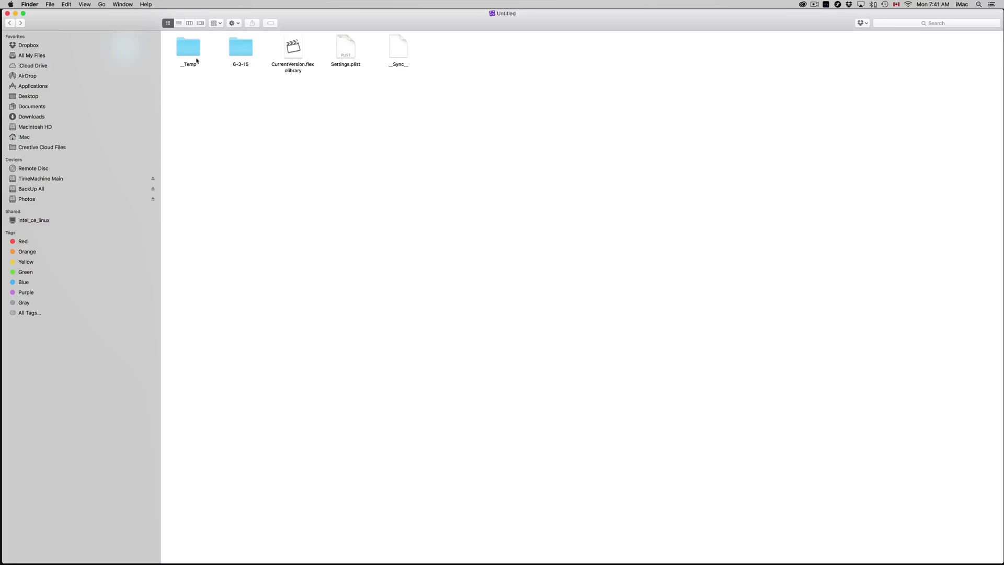
{"action": "double_click", "coordinate": [188, 51]}
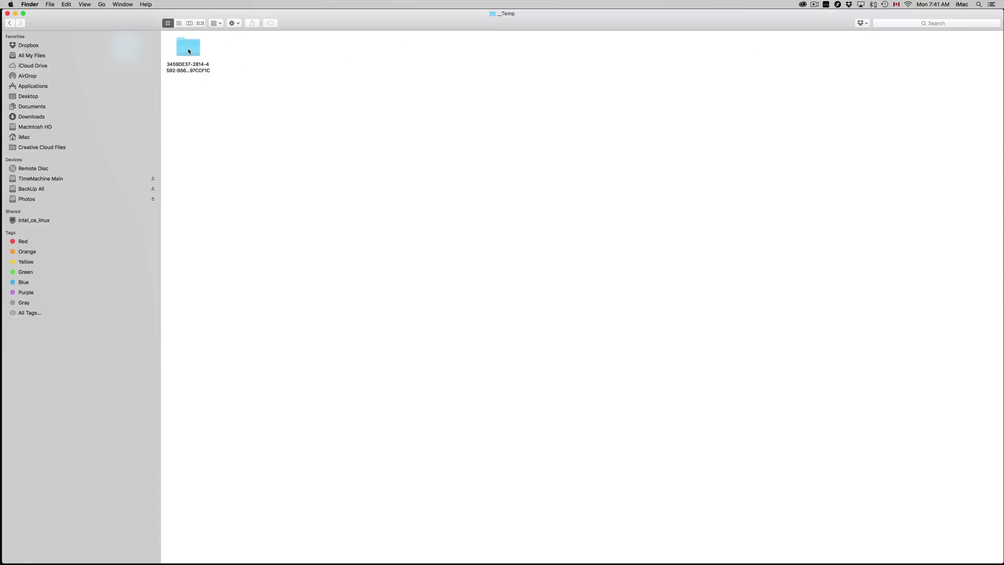
{"action": "left_click", "coordinate": [199, 50]}
{"action": "key", "text": "super+BackSpace"}
{"action": "left_click", "coordinate": [10, 23]}
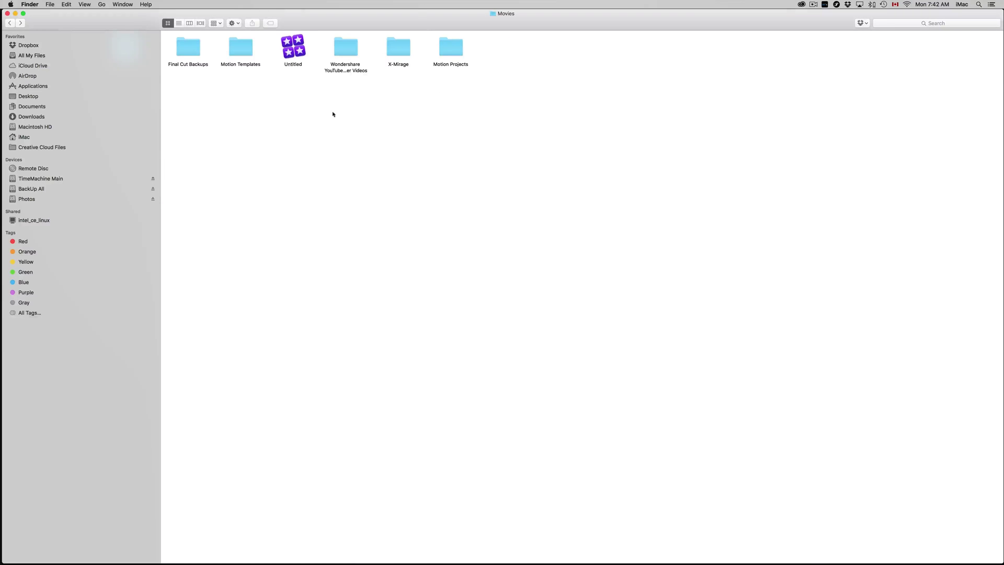
Step: Move all the files in the Wondershare YouTube Downloader Videos folder to the Trash, keeping the Converted folder
{"action": "double_click", "coordinate": [350, 53]}
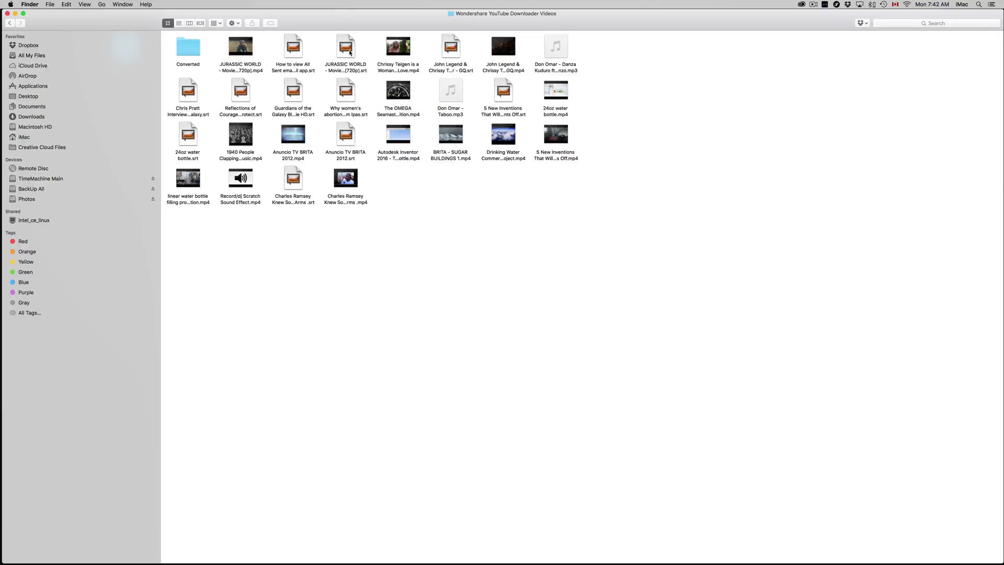
{"action": "left_click_drag", "start_coordinate": [619, 209], "coordinate": [164, 204]}
{"action": "key", "text": "super+BackSpace"}
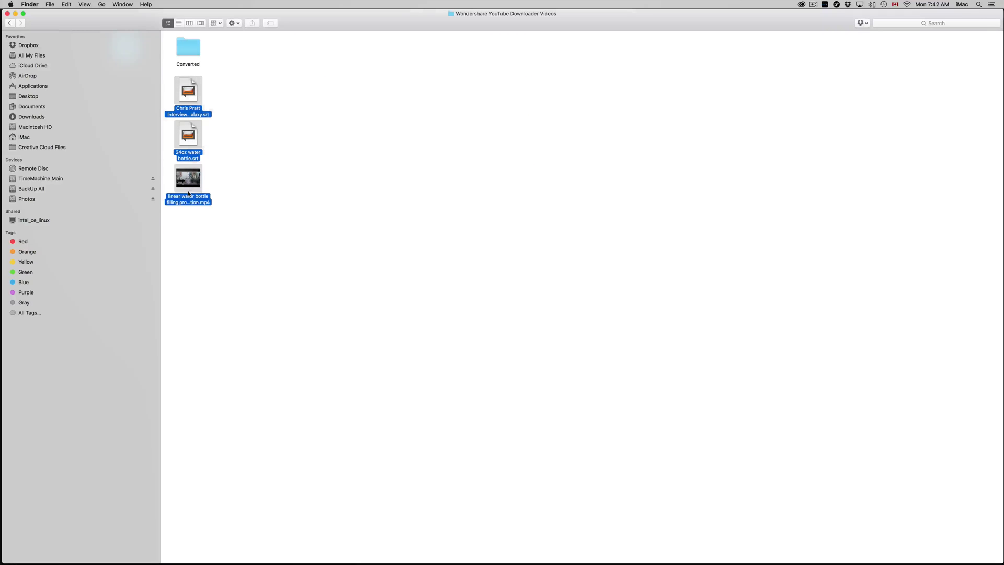
{"action": "key", "text": "super+BackSpace"}
Step: Check the contents of the Converted folder and return to the Movies folder
{"action": "double_click", "coordinate": [188, 49]}
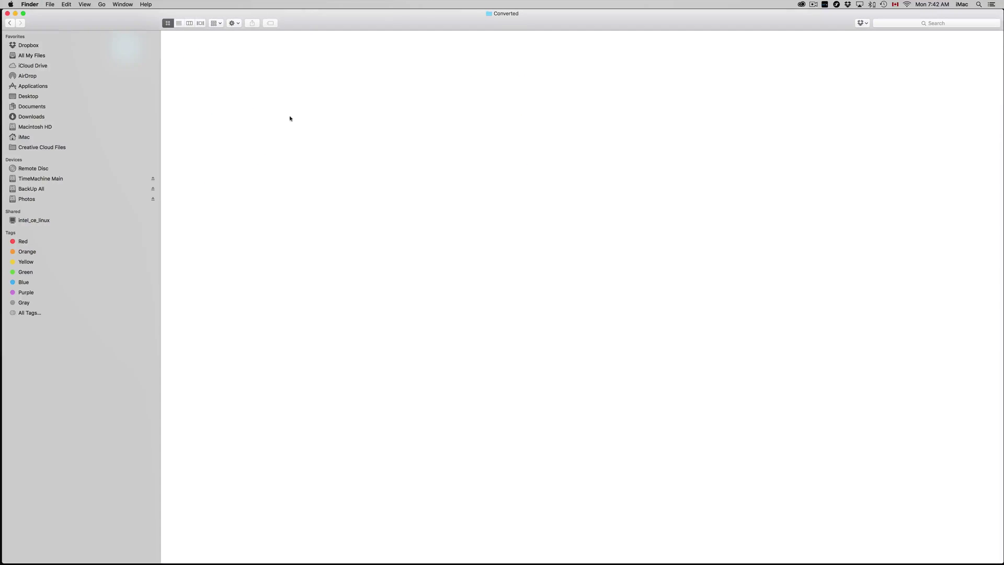
{"action": "left_click", "coordinate": [10, 22]}
{"action": "left_click", "coordinate": [9, 22]}
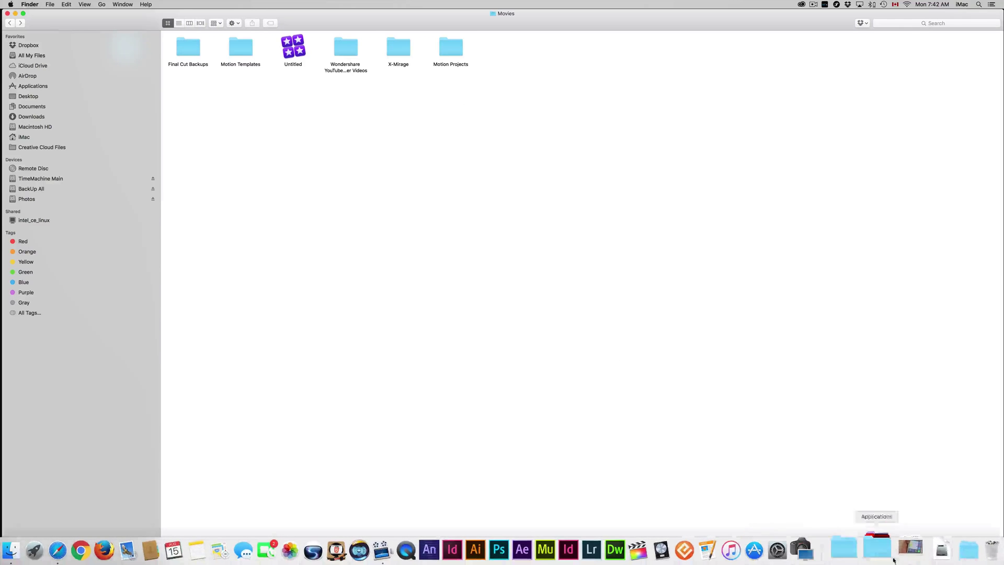
Step: Empty the Trash and permanently erase its items
{"action": "right_click", "coordinate": [972, 547]}
{"action": "left_click", "coordinate": [977, 512]}
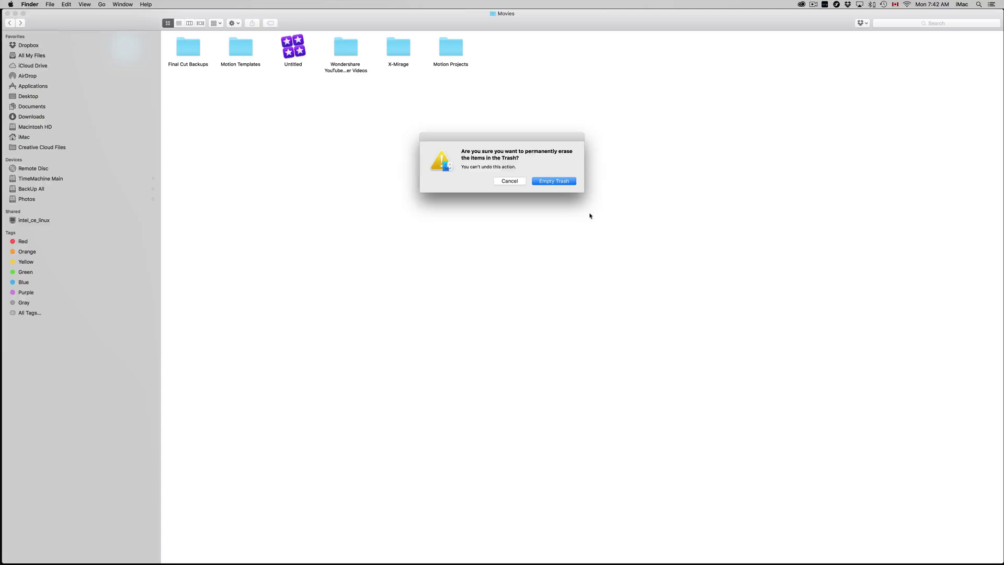
{"action": "left_click", "coordinate": [546, 181]}
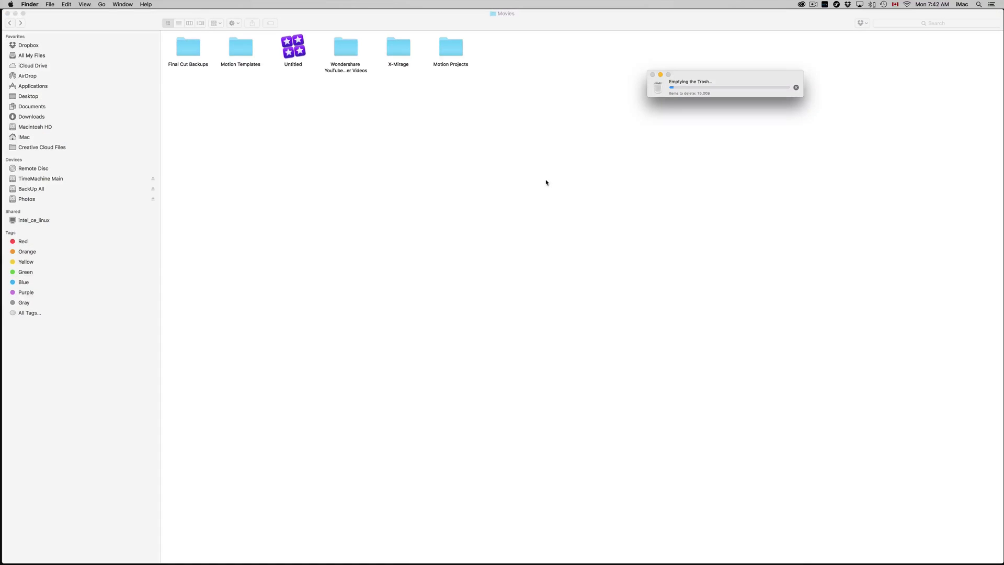
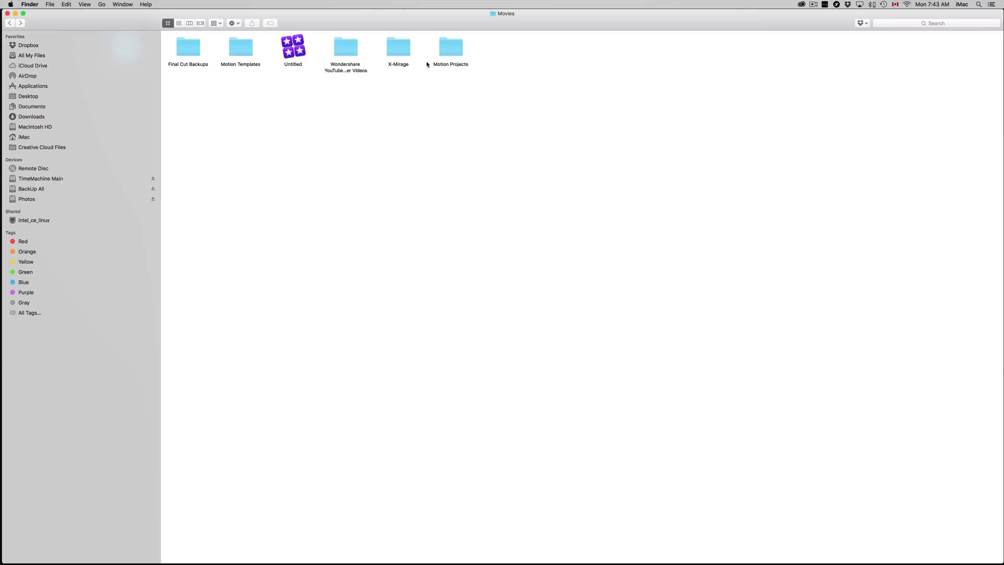
Step: Check the contents of Motion Projects and its Autosave Vault folder, and return to the Movies folder
{"action": "double_click", "coordinate": [453, 52]}
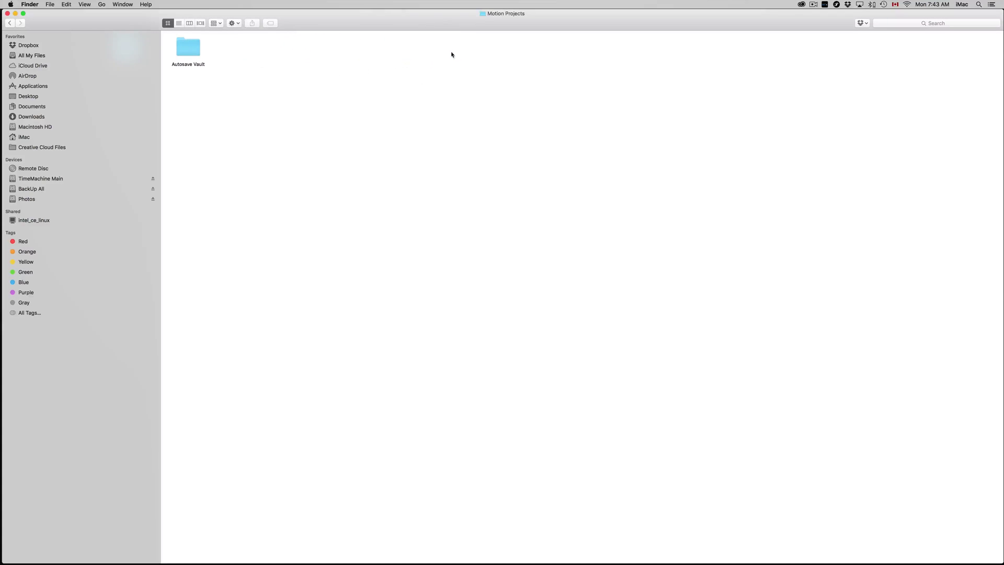
{"action": "double_click", "coordinate": [192, 50]}
{"action": "left_click", "coordinate": [10, 24]}
{"action": "left_click", "coordinate": [11, 23]}
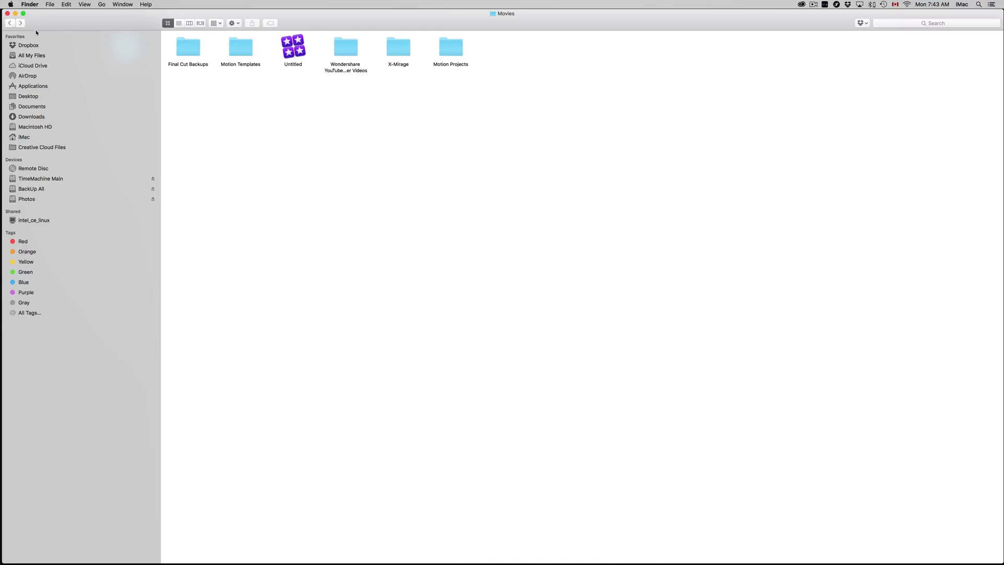
Step: Check the contents of Motion Templates > Compositions down to the Atmospheric folder, and return to the Movies folder
{"action": "double_click", "coordinate": [249, 51]}
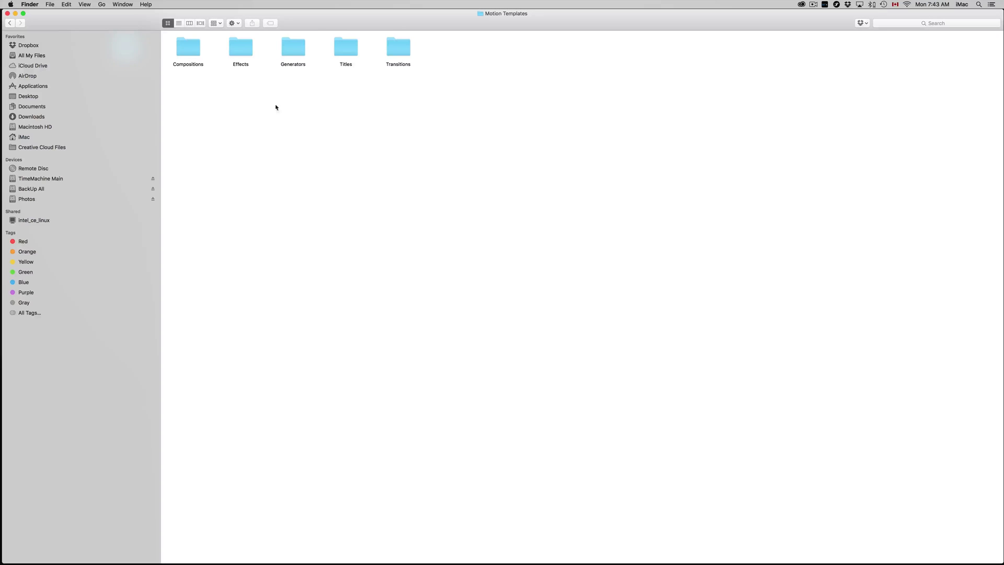
{"action": "double_click", "coordinate": [189, 49]}
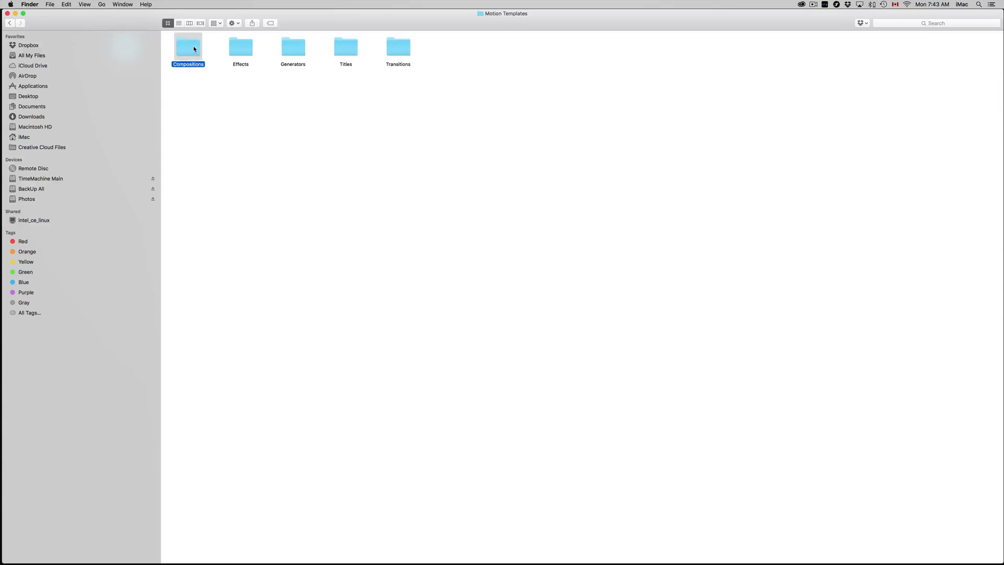
{"action": "double_click", "coordinate": [194, 49]}
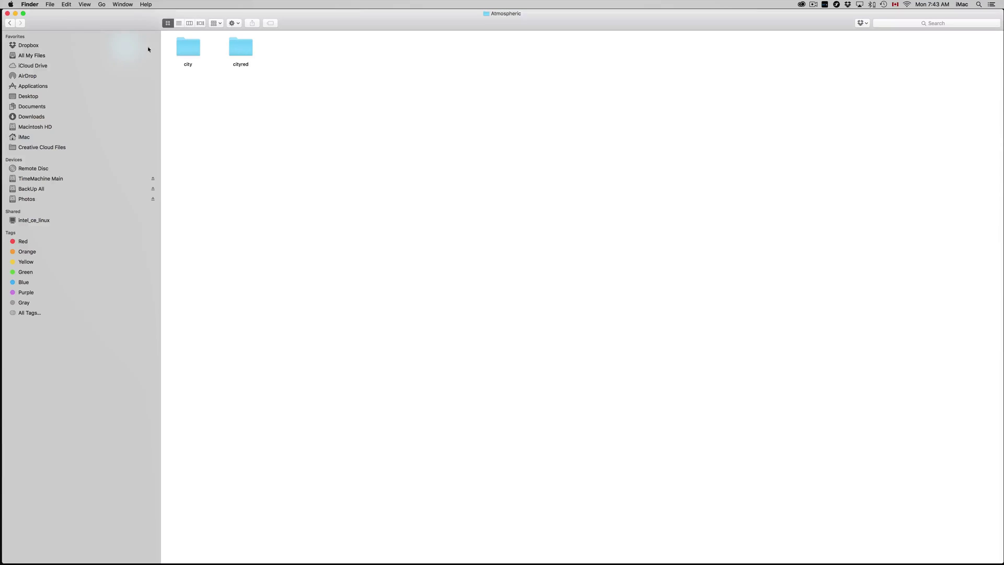
{"action": "left_click", "coordinate": [10, 23]}
{"action": "left_click", "coordinate": [10, 23]}
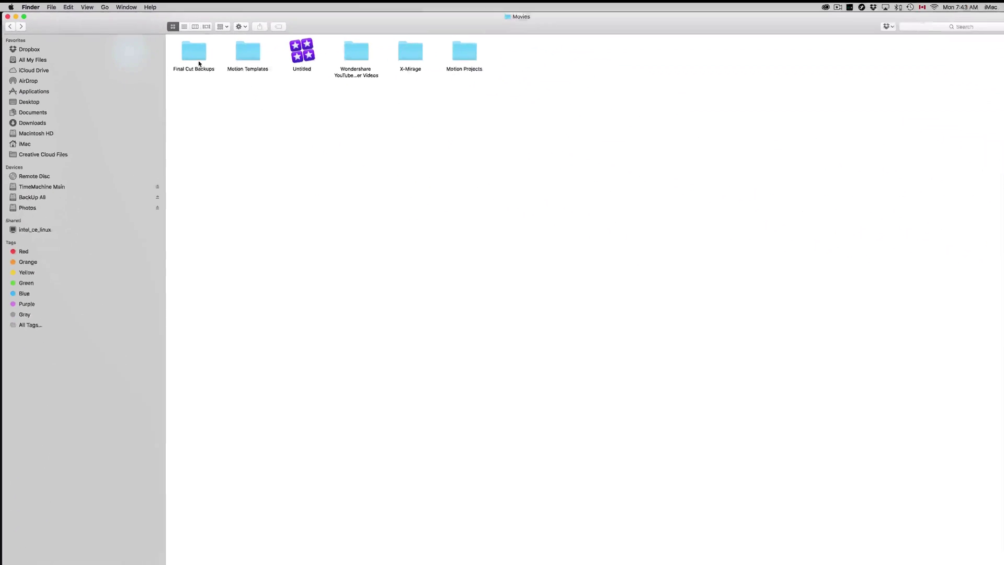
Step: Check the contents of the Final Cut Backups folder and return to the Movies folder
{"action": "left_click", "coordinate": [392, 110]}
{"action": "double_click", "coordinate": [192, 48]}
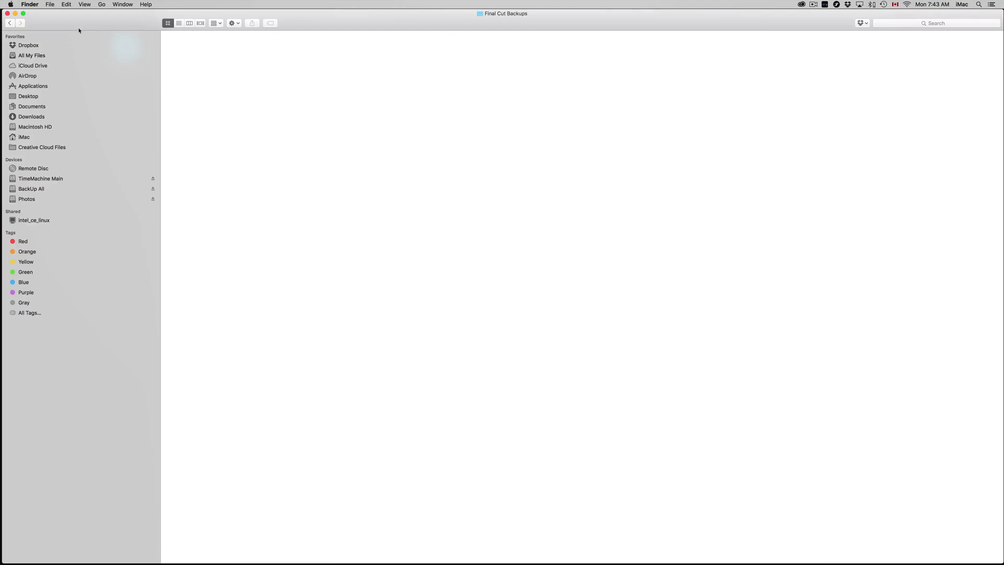
{"action": "left_click", "coordinate": [9, 23]}
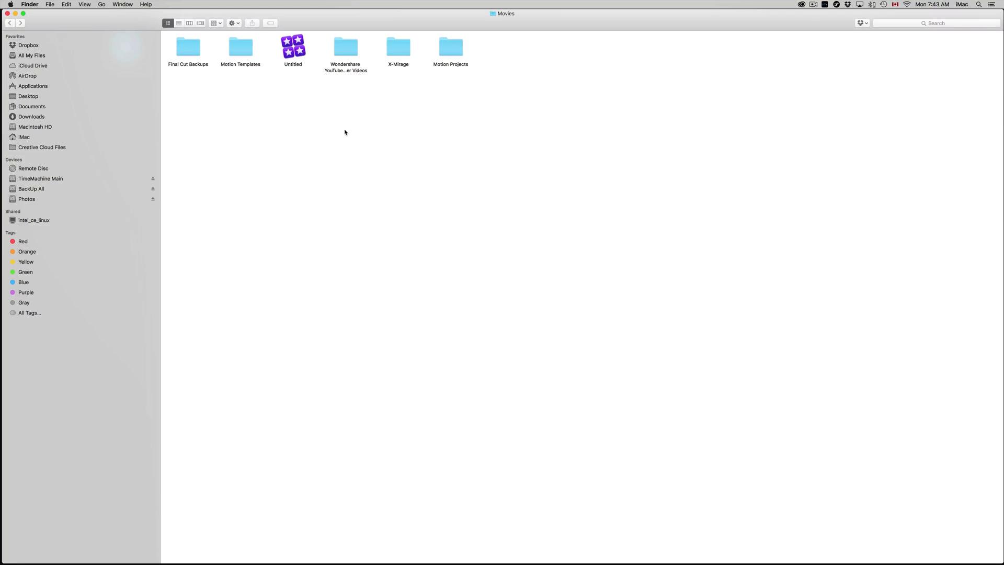
Step: Check the contents of the Trash and close its window
{"action": "mouse_move", "coordinate": [775, 554]}
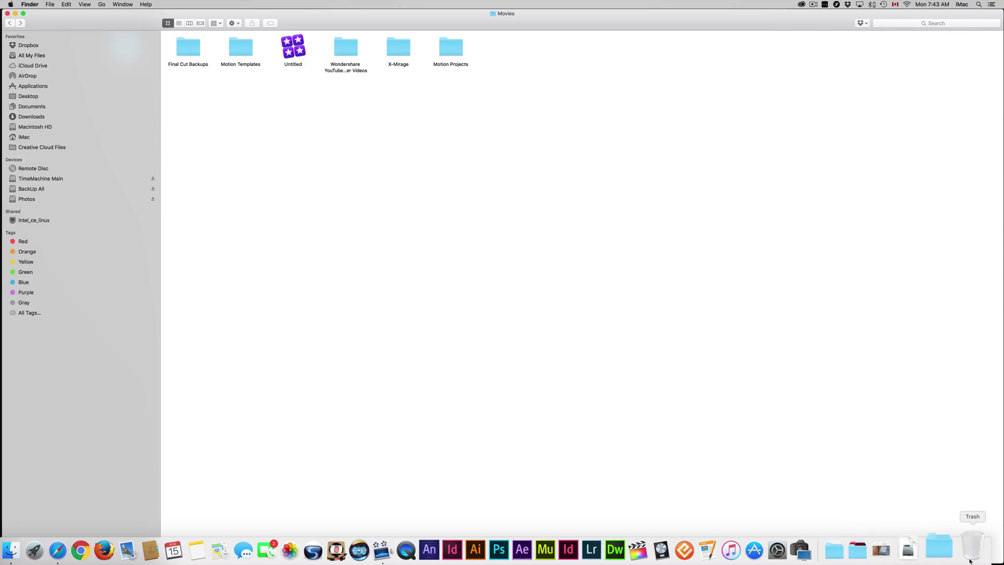
{"action": "left_click", "coordinate": [974, 561]}
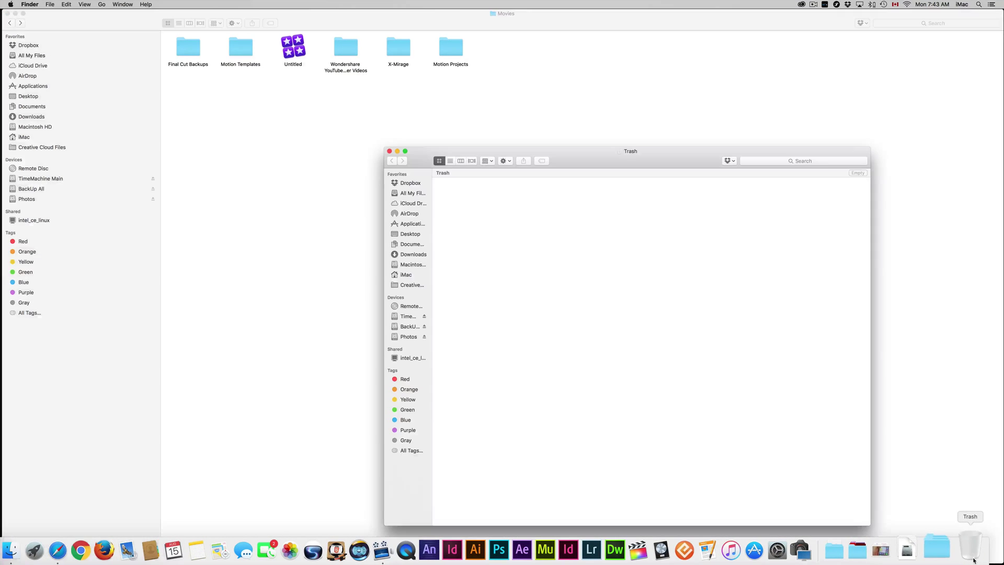
{"action": "left_click", "coordinate": [388, 151]}
Step: Switch to Final Cut Pro Trial and continue with the trial version
{"action": "mouse_move", "coordinate": [486, 559]}
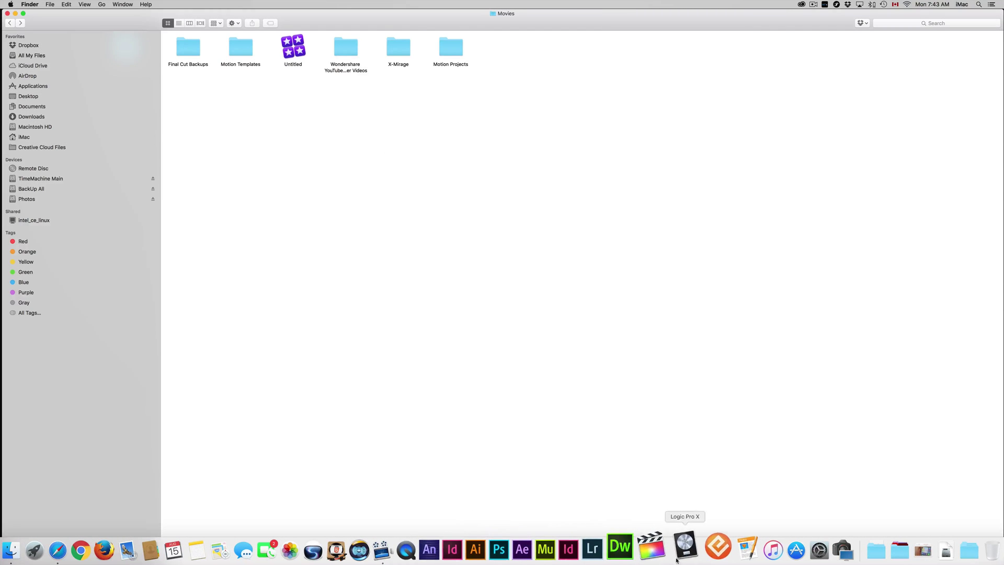
{"action": "left_click", "coordinate": [658, 546]}
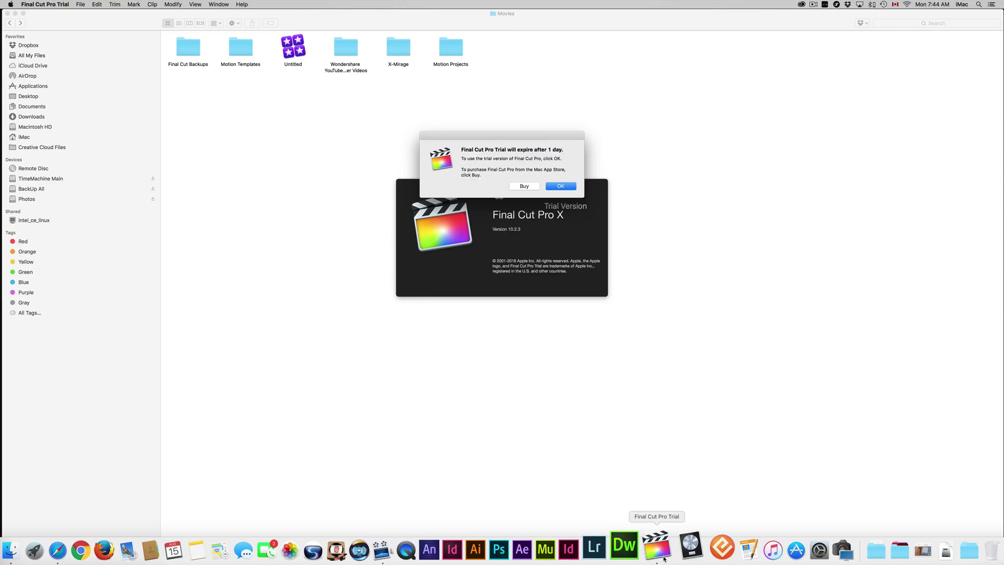
{"action": "left_click", "coordinate": [556, 186]}
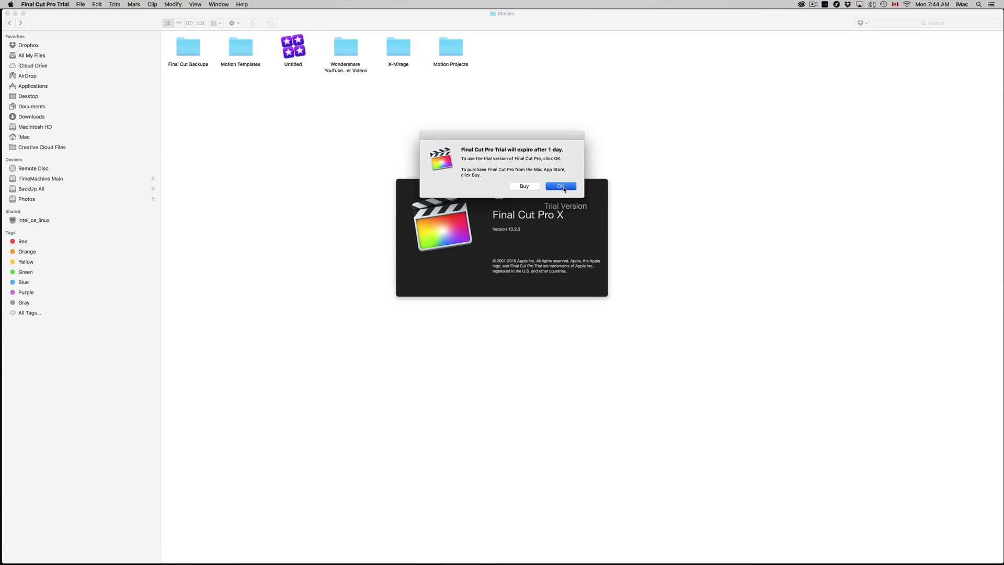
{"action": "left_click", "coordinate": [561, 188]}
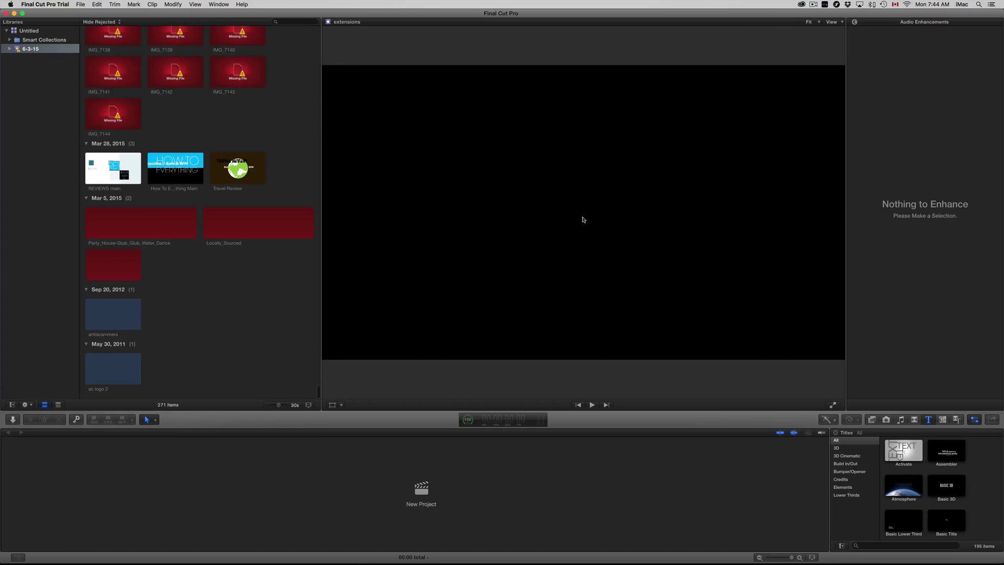
Step: Examine the clips in the 6-3-15 event from the Mar 28, 2015 group up to the newest ones for missing files
{"action": "scroll", "coordinate": [296, 282], "scroll_direction": "up", "scroll_amount": 5}
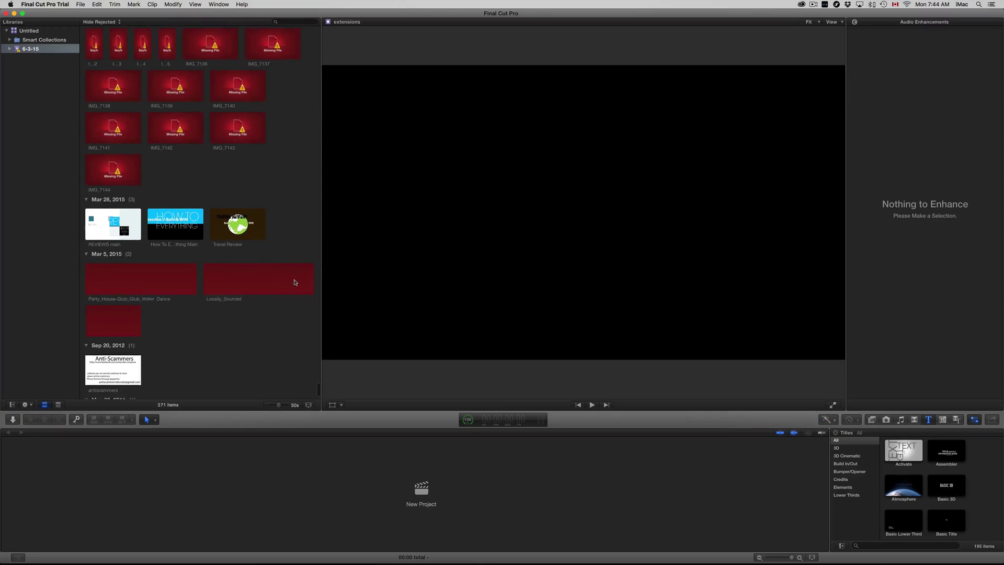
{"action": "left_click_drag", "start_coordinate": [290, 294], "coordinate": [116, 303]}
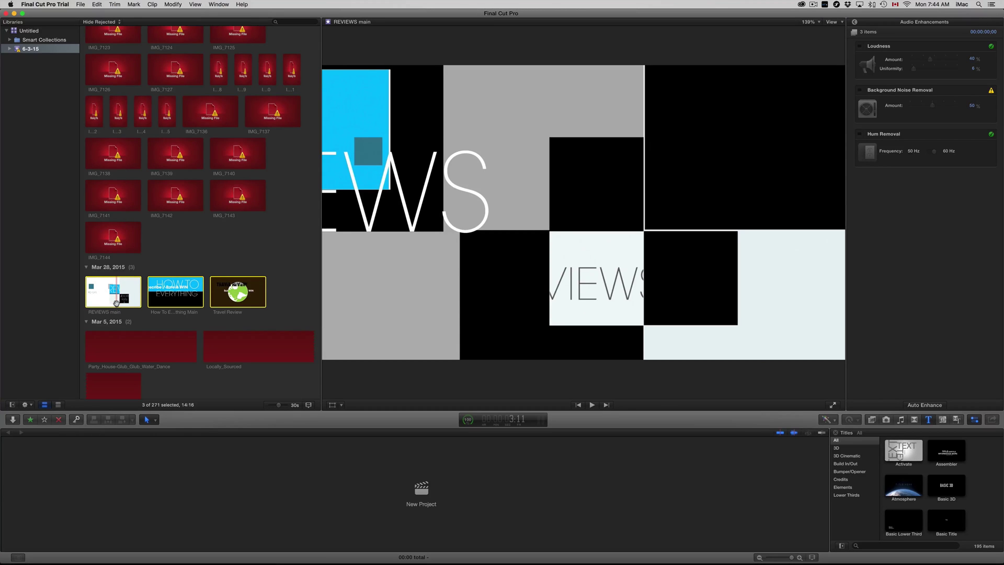
{"action": "left_click", "coordinate": [292, 275]}
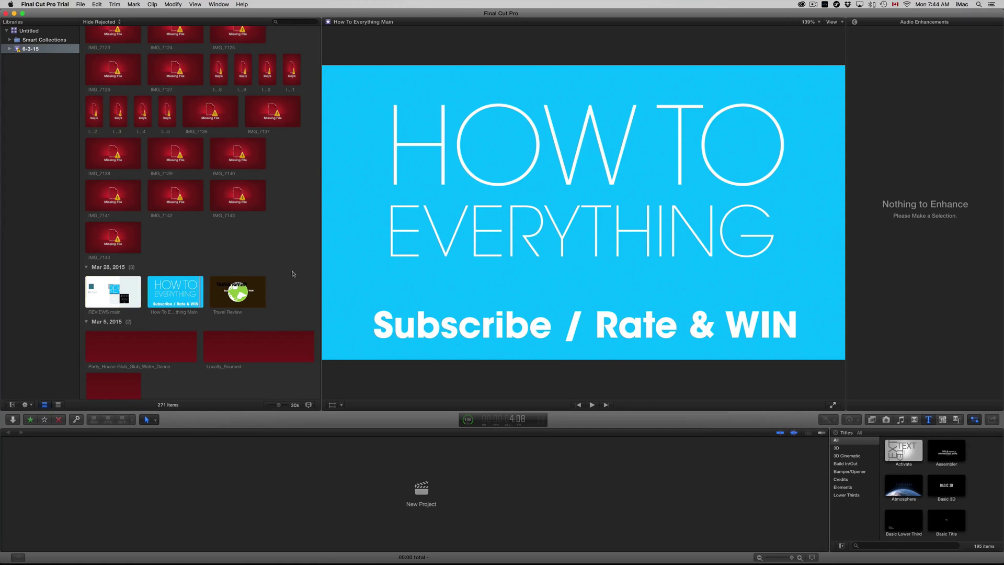
{"action": "scroll", "coordinate": [293, 275], "scroll_direction": "up", "scroll_amount": 12}
{"action": "scroll", "coordinate": [293, 273], "scroll_direction": "up", "scroll_amount": 15}
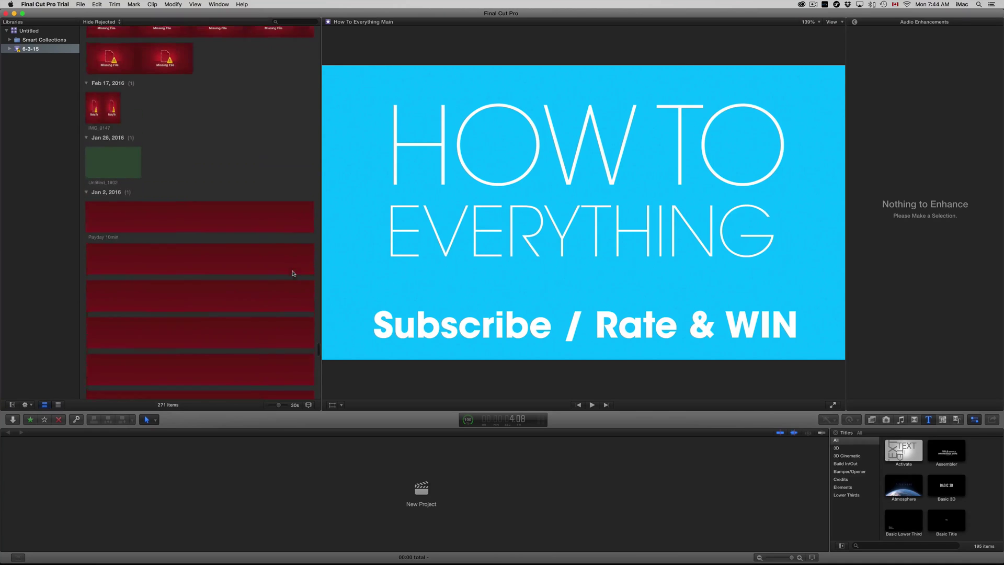
{"action": "scroll", "coordinate": [293, 273], "scroll_direction": "up", "scroll_amount": 15}
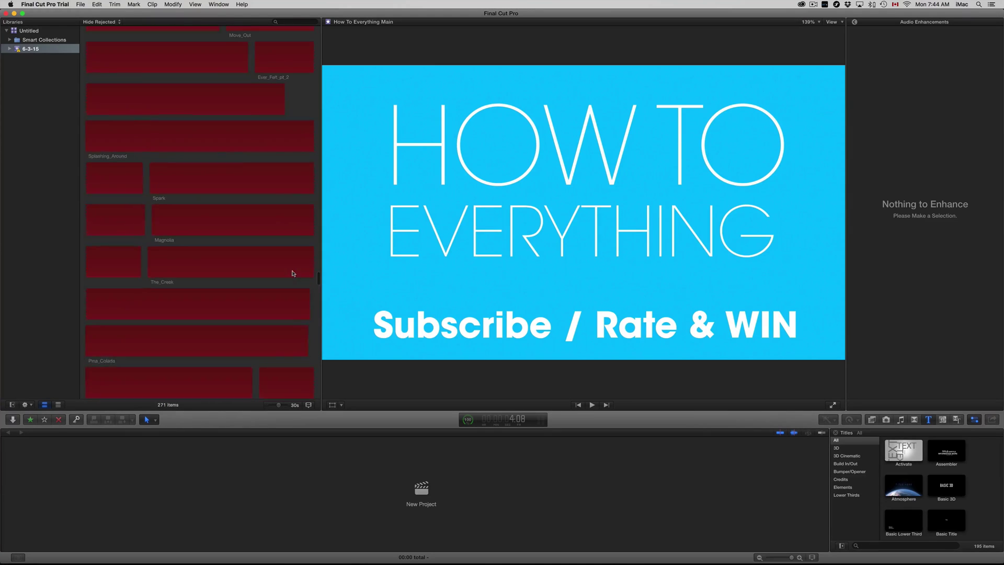
{"action": "scroll", "coordinate": [290, 277], "scroll_direction": "up", "scroll_amount": 15}
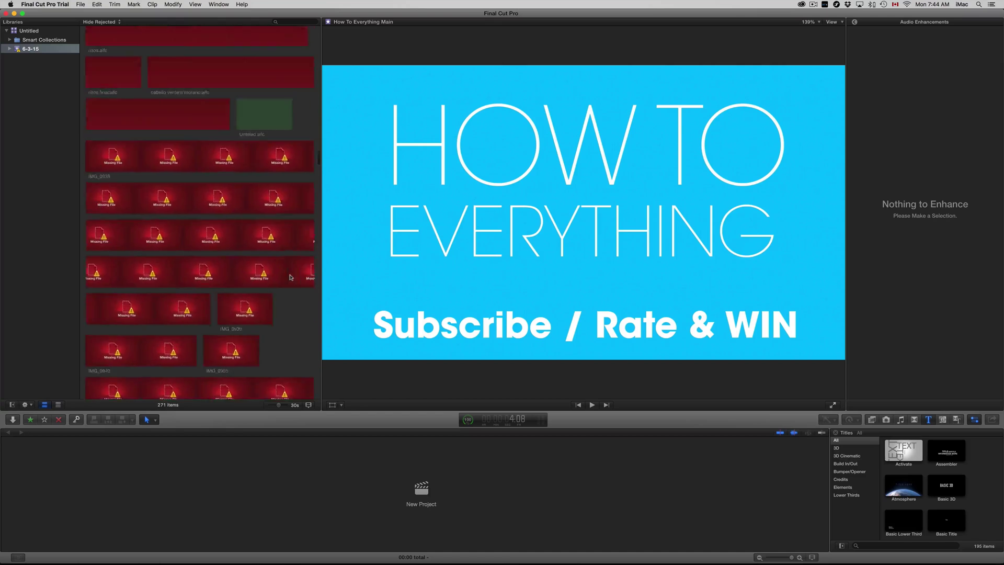
{"action": "scroll", "coordinate": [291, 277], "scroll_direction": "up", "scroll_amount": 15}
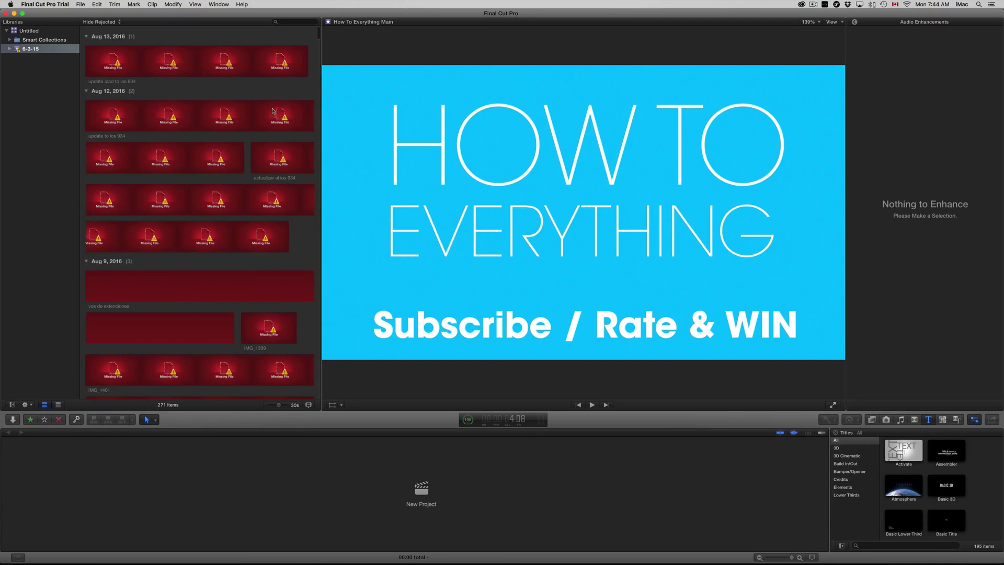
Step: Select the 6-3-15 event's clips from Aug 13, 2016 through IMG_0957 and try to move them to the Trash
{"action": "left_click_drag", "start_coordinate": [304, 39], "coordinate": [101, 395]}
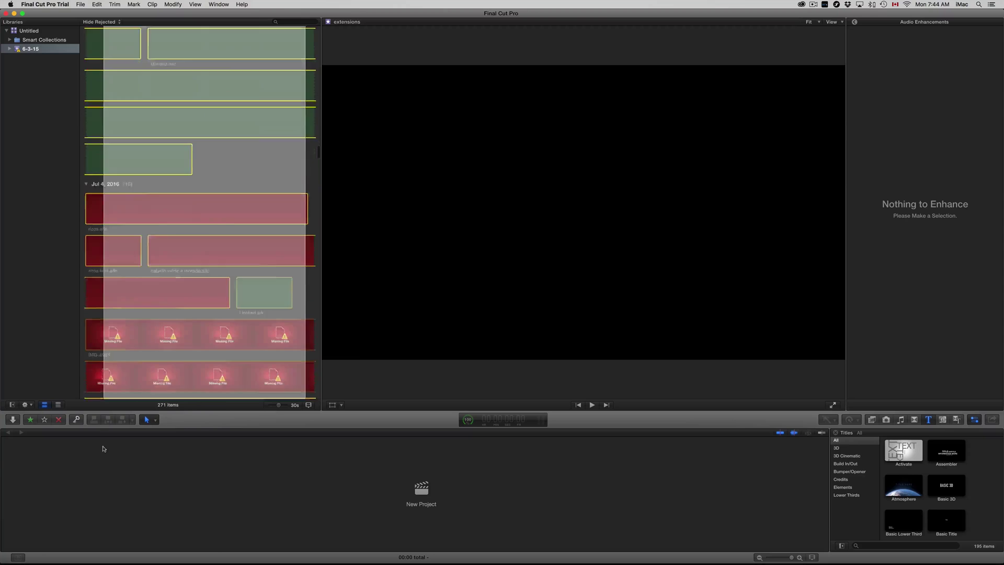
{"action": "left_click_drag", "start_coordinate": [98, 382], "coordinate": [98, 383]}
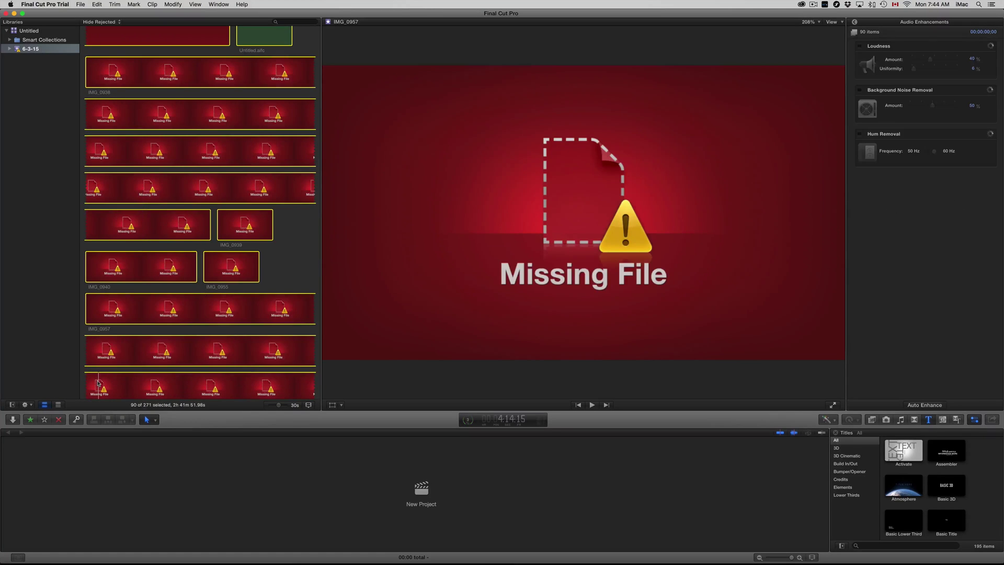
{"action": "key", "text": "super+BackSpace"}
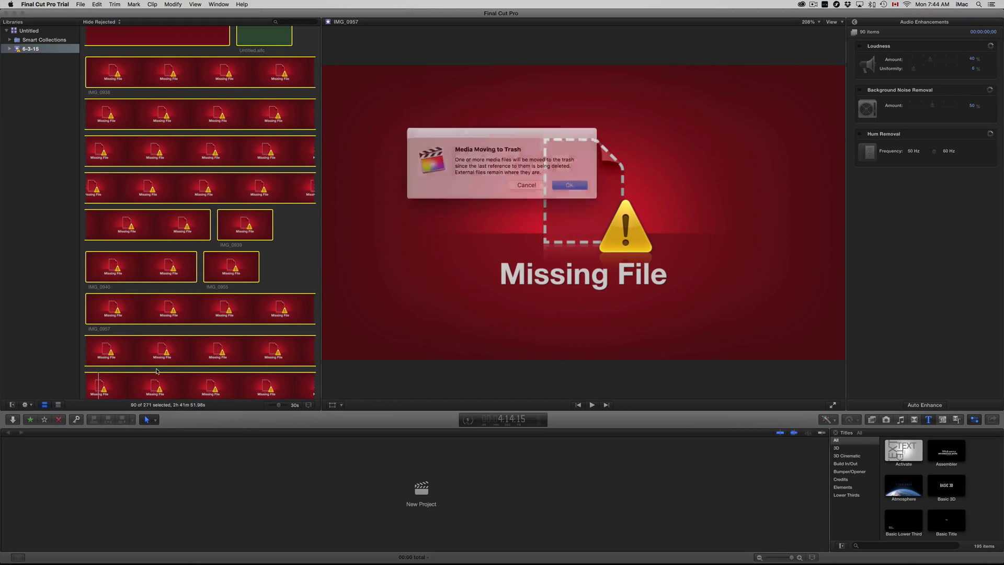
{"action": "left_click", "coordinate": [555, 181]}
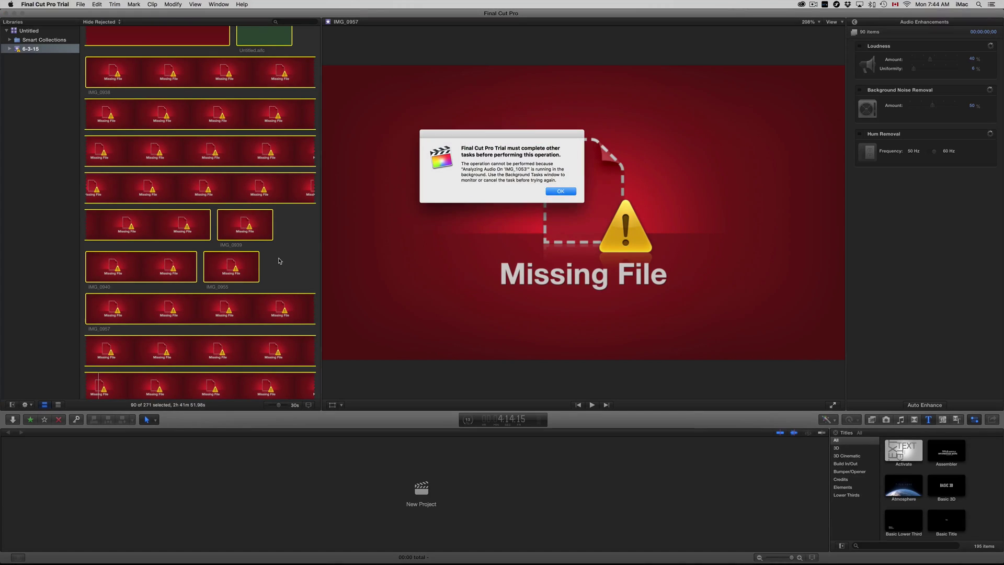
{"action": "left_click", "coordinate": [560, 191]}
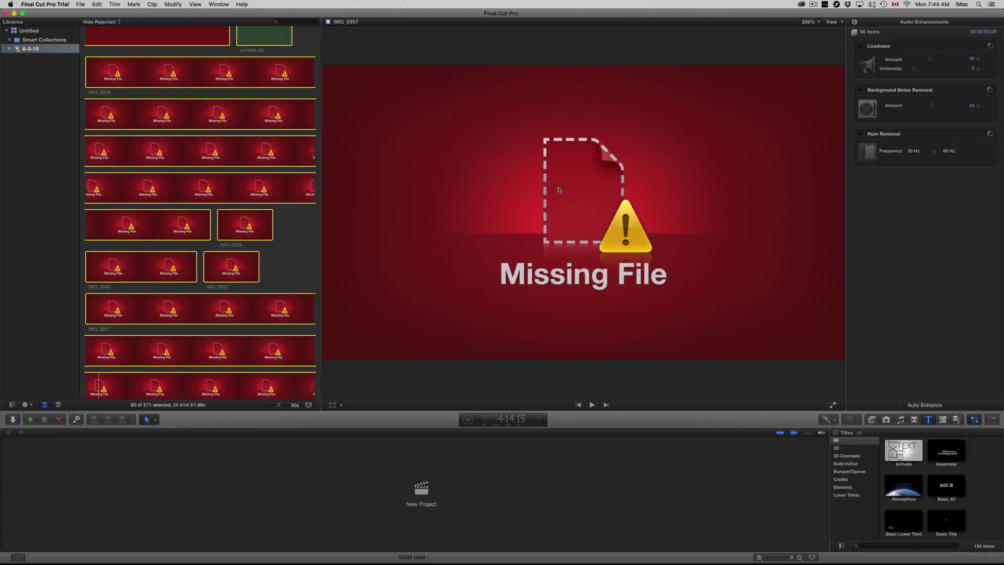
Step: Move the selected batch of clips in the 6-3-15 event to the Trash
{"action": "scroll", "coordinate": [299, 276], "scroll_direction": "down", "scroll_amount": 15}
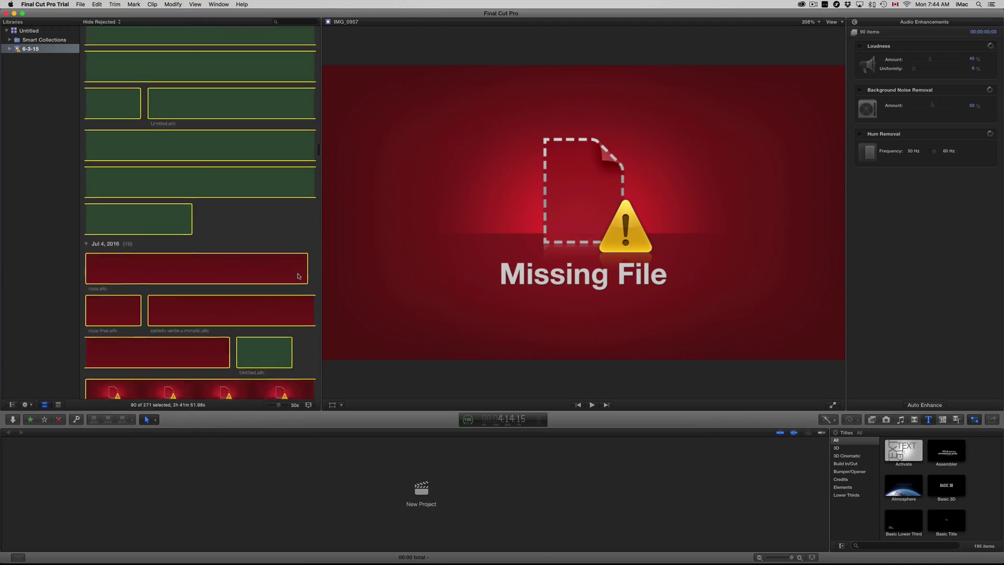
{"action": "scroll", "coordinate": [299, 276], "scroll_direction": "up", "scroll_amount": 10}
{"action": "key", "text": "super+BackSpace"}
{"action": "left_click", "coordinate": [560, 182]}
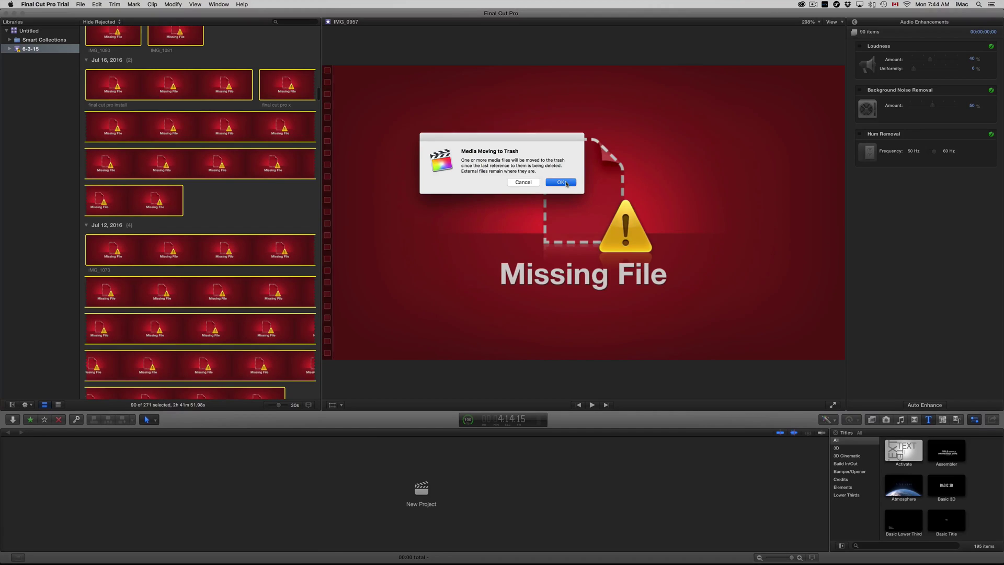
Step: Select the remaining clips from the newest through The_Wrong_Time (1) in the Jun 14, 2016 group and try to move them to the Trash
{"action": "scroll", "coordinate": [280, 269], "scroll_direction": "up", "scroll_amount": 5}
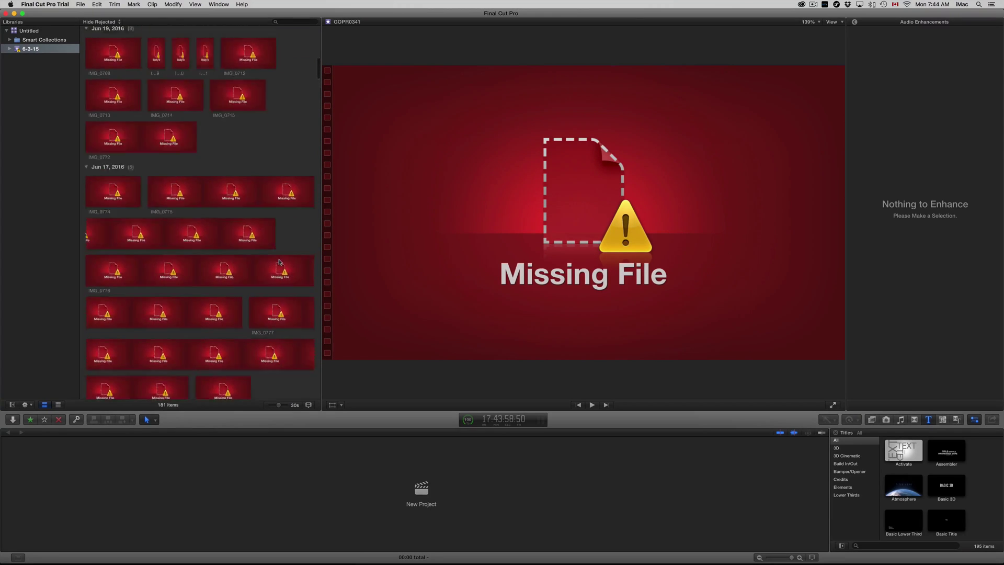
{"action": "left_click_drag", "start_coordinate": [306, 38], "coordinate": [101, 371]}
{"action": "key", "text": "super+BackSpace"}
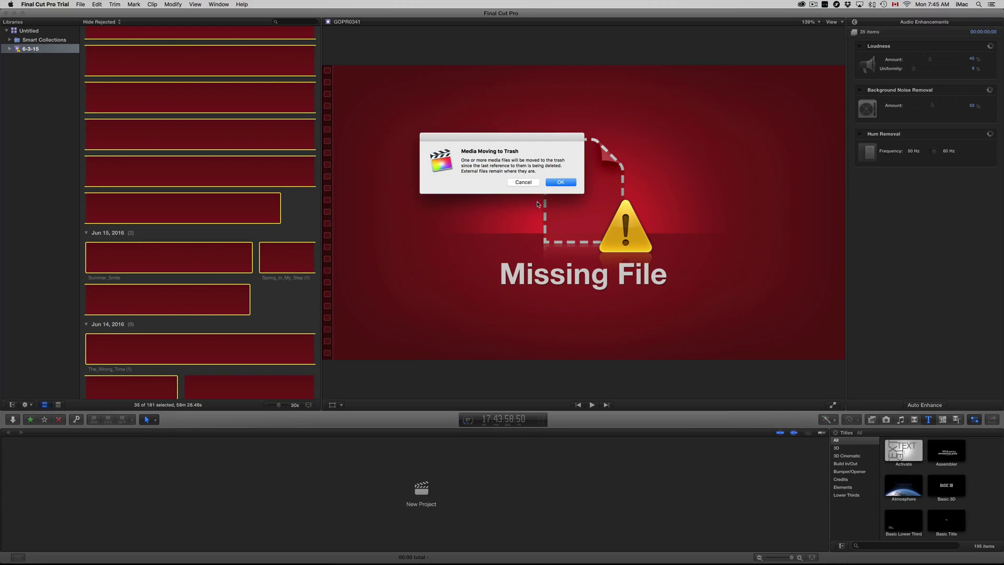
{"action": "left_click", "coordinate": [560, 183]}
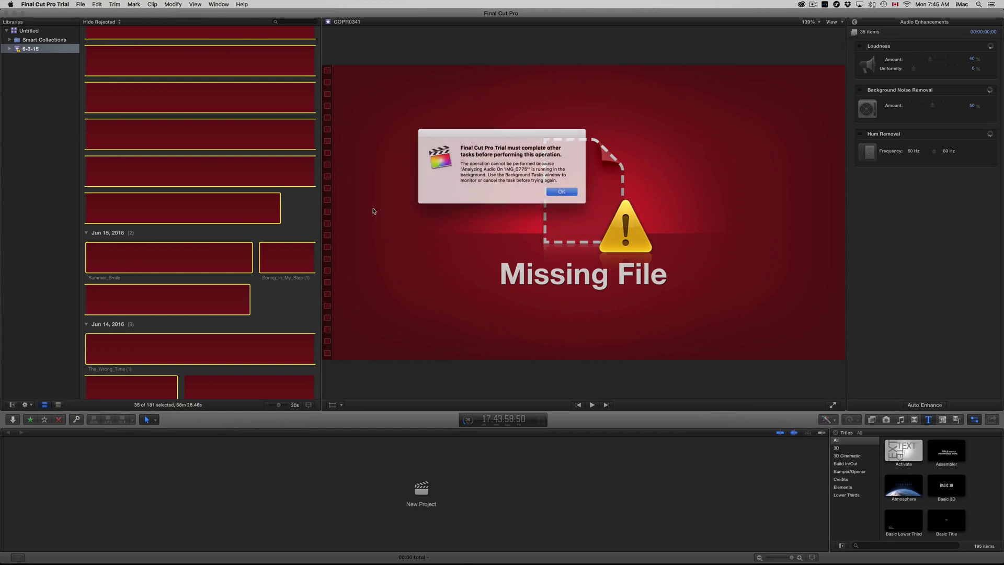
{"action": "left_click", "coordinate": [560, 191]}
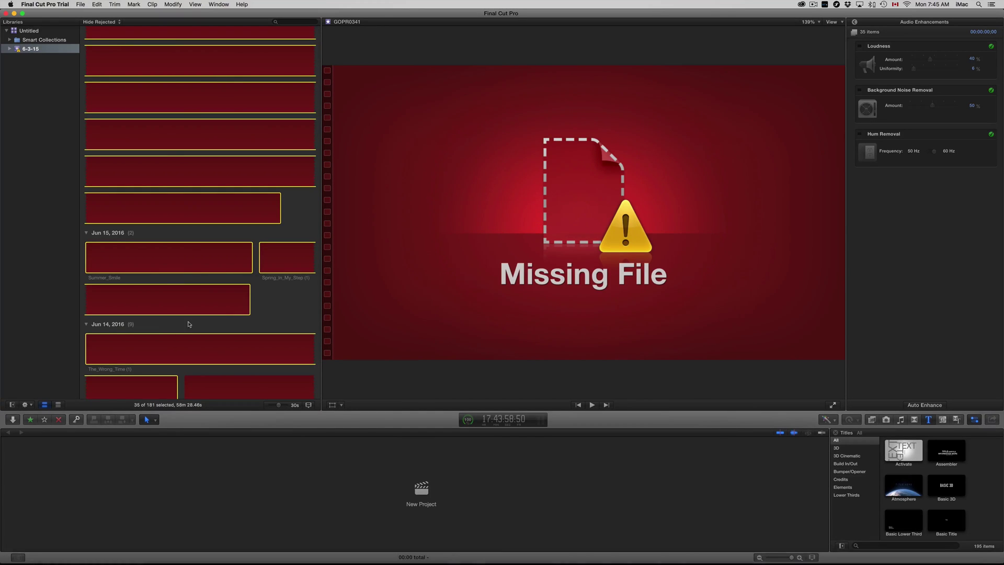
Step: Move the missing-file clips from How_It_Began through Dutty in the Jun 14, 2016 group to the Trash
{"action": "scroll", "coordinate": [239, 167], "scroll_direction": "down", "scroll_amount": 10}
{"action": "left_click_drag", "start_coordinate": [303, 128], "coordinate": [127, 375]}
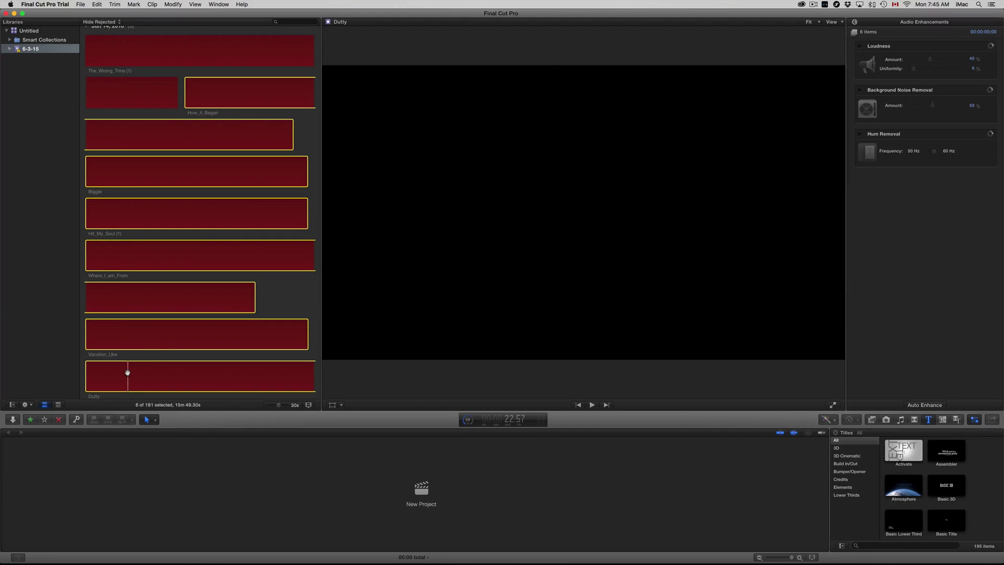
{"action": "key", "text": "super+BackSpace"}
{"action": "left_click", "coordinate": [560, 183]}
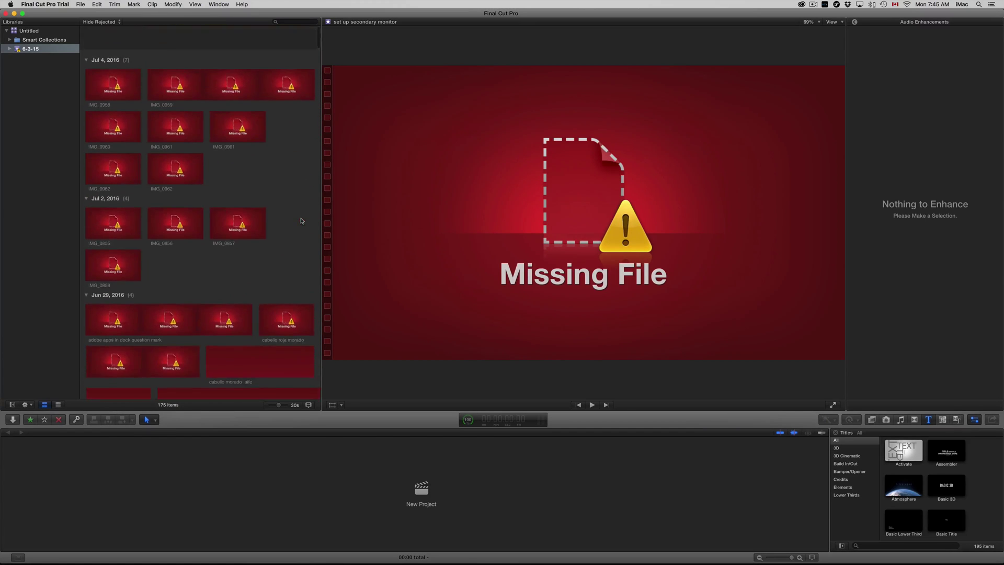
Step: Move all clips in the Jul 4, 2016 and Jul 2, 2016 groups to the Trash
{"action": "left_click_drag", "start_coordinate": [272, 239], "coordinate": [110, 43]}
{"action": "key", "text": "super+BackSpace"}
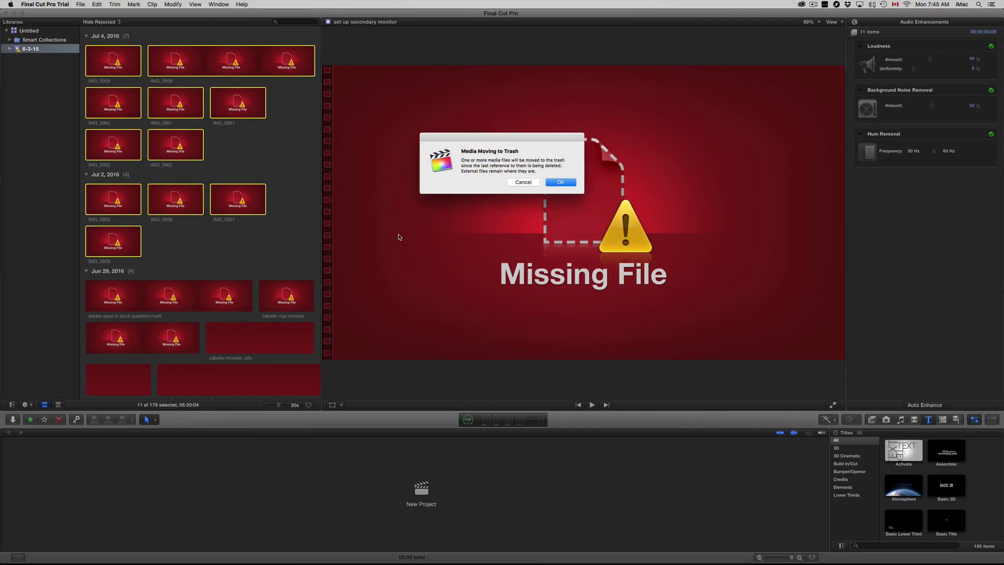
{"action": "left_click", "coordinate": [558, 182]}
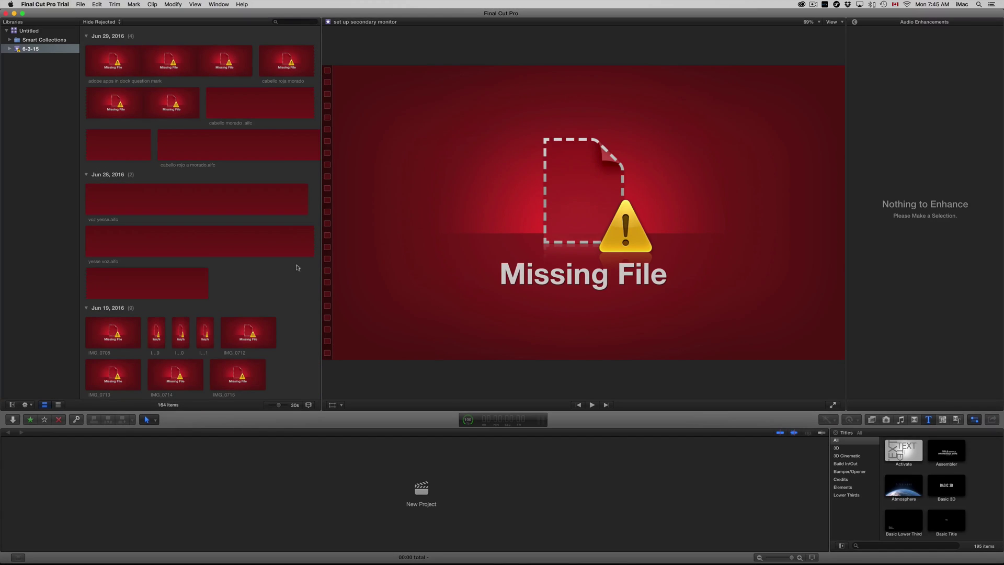
Step: Move the clips from the Jun 29, 2016 group through IMG_0715 in the Jun 19, 2016 group to the Trash
{"action": "left_click_drag", "start_coordinate": [296, 378], "coordinate": [115, 63]}
{"action": "key", "text": "super+BackSpace"}
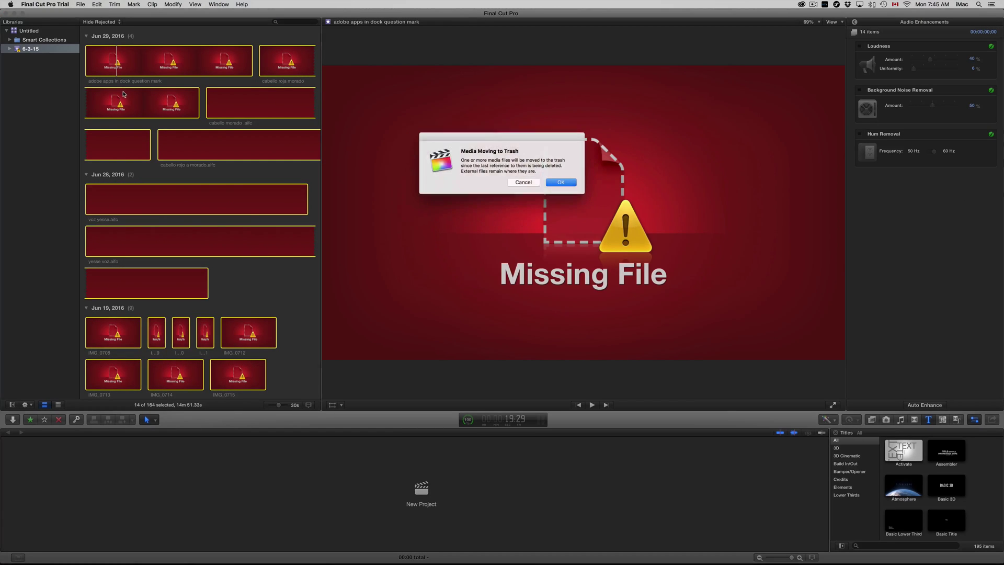
{"action": "left_click", "coordinate": [558, 184]}
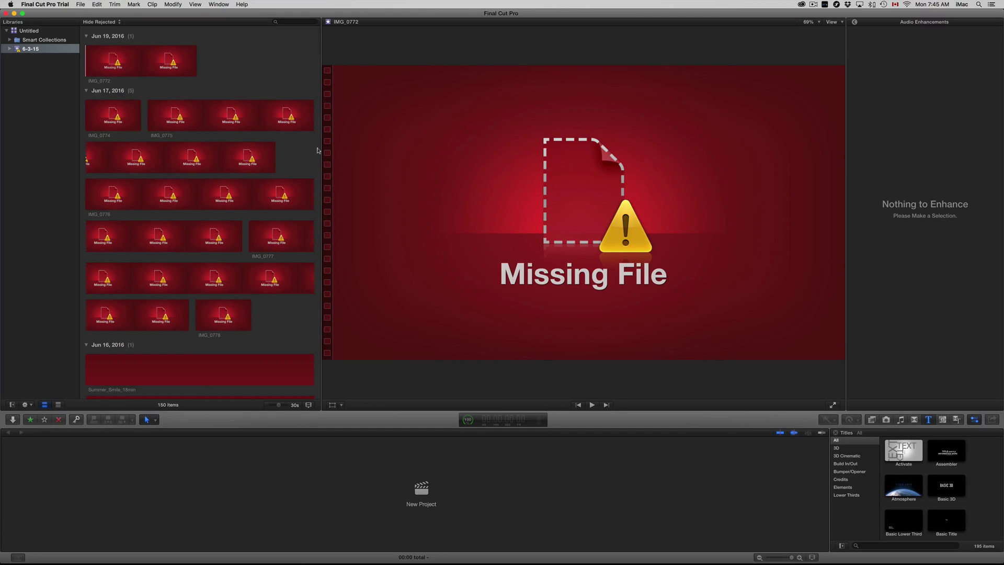
Step: Move IMG_0772 and the Jun 17, 2016 clips except IMG_0774 to the Trash
{"action": "left_click_drag", "start_coordinate": [286, 70], "coordinate": [155, 317]}
{"action": "key", "text": "super+BackSpace"}
{"action": "key", "text": "Return"}
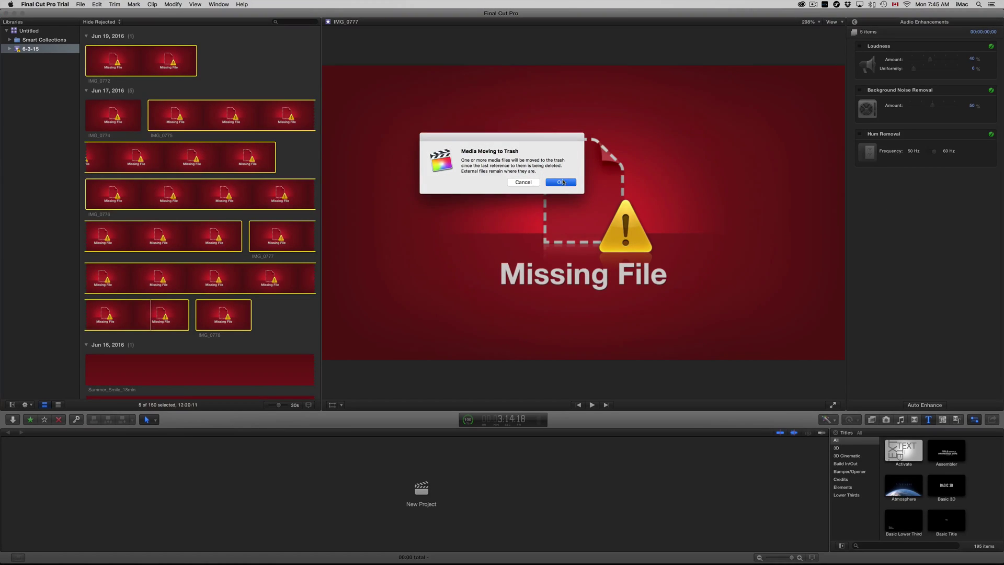
Step: Check the free space on Macintosh HD in the About This Mac storage overview, and close the window
{"action": "left_click", "coordinate": [10, 3]}
{"action": "left_click", "coordinate": [33, 14]}
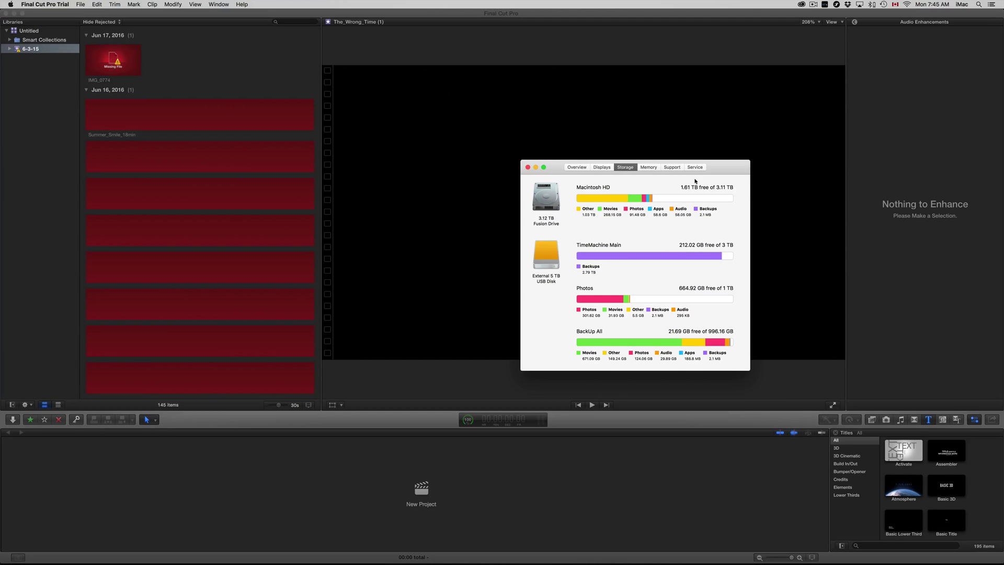
{"action": "left_click_drag", "start_coordinate": [695, 181], "coordinate": [727, 191]}
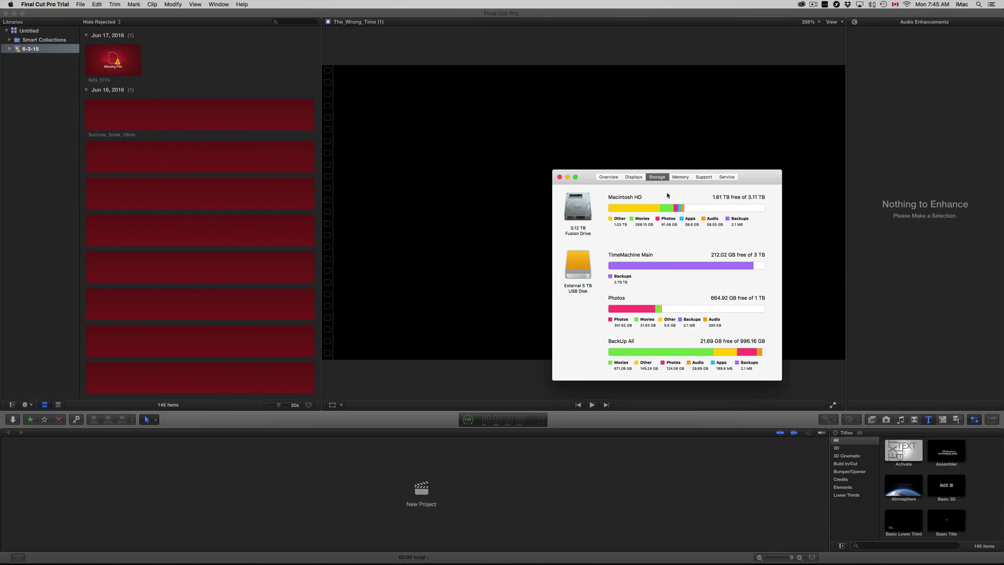
{"action": "left_click", "coordinate": [558, 177]}
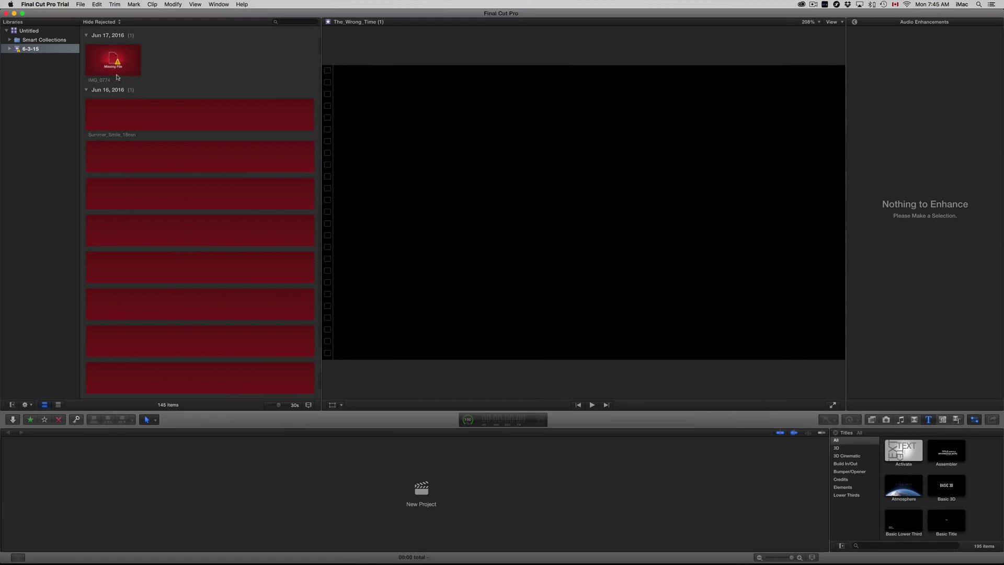
Step: Reopen the About This Mac storage overview to examine the refreshed free space and category usage of Macintosh HD
{"action": "left_click", "coordinate": [11, 4]}
{"action": "left_click", "coordinate": [32, 14]}
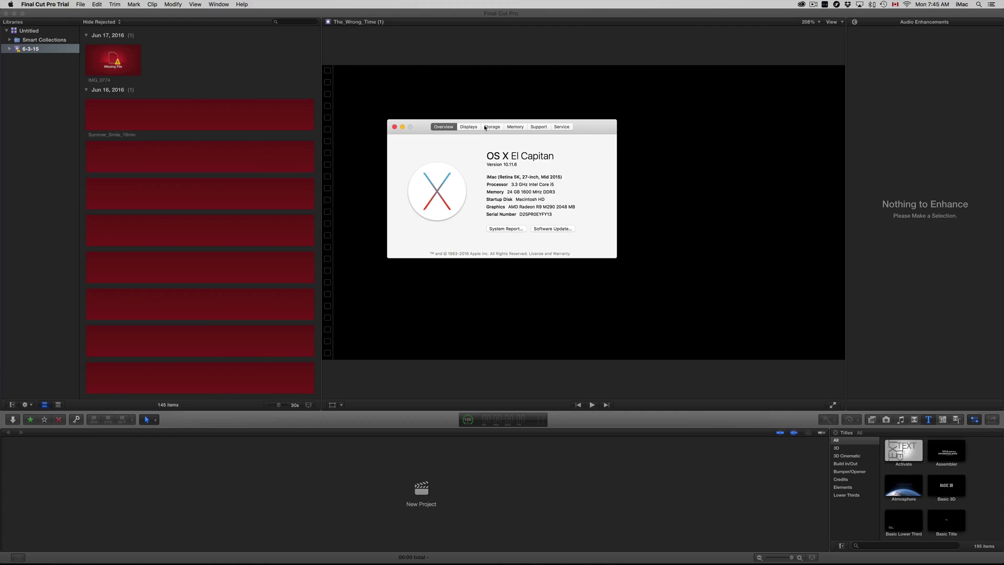
{"action": "left_click", "coordinate": [485, 127]}
{"action": "left_click_drag", "start_coordinate": [574, 131], "coordinate": [695, 152]}
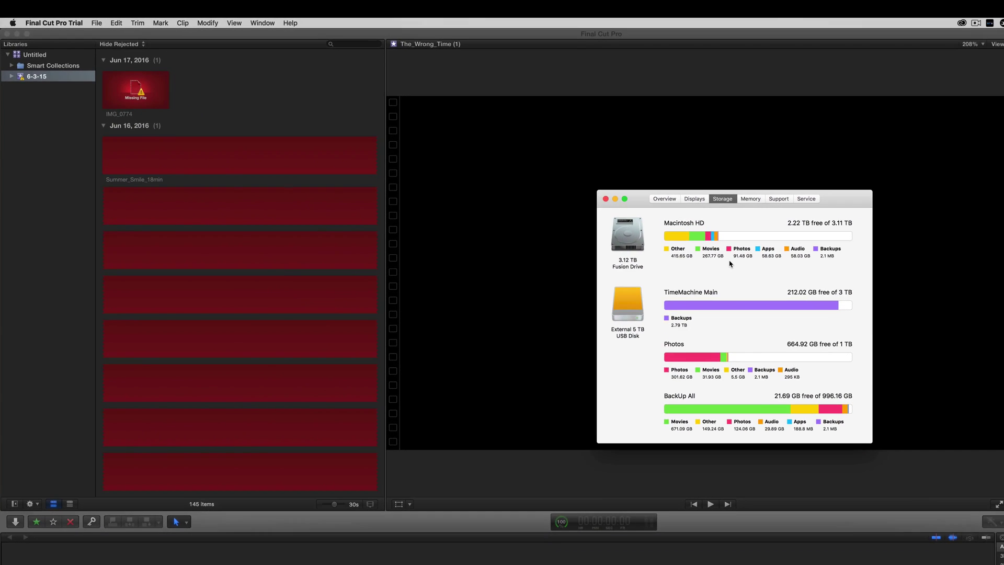
{"action": "scroll", "coordinate": [568, 173], "scroll_direction": "down", "scroll_amount": 1}
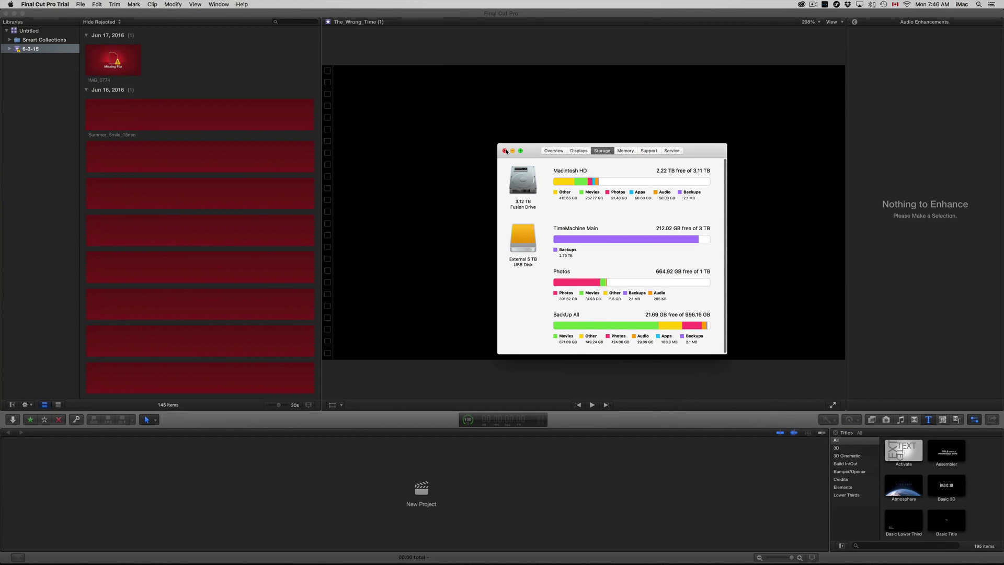